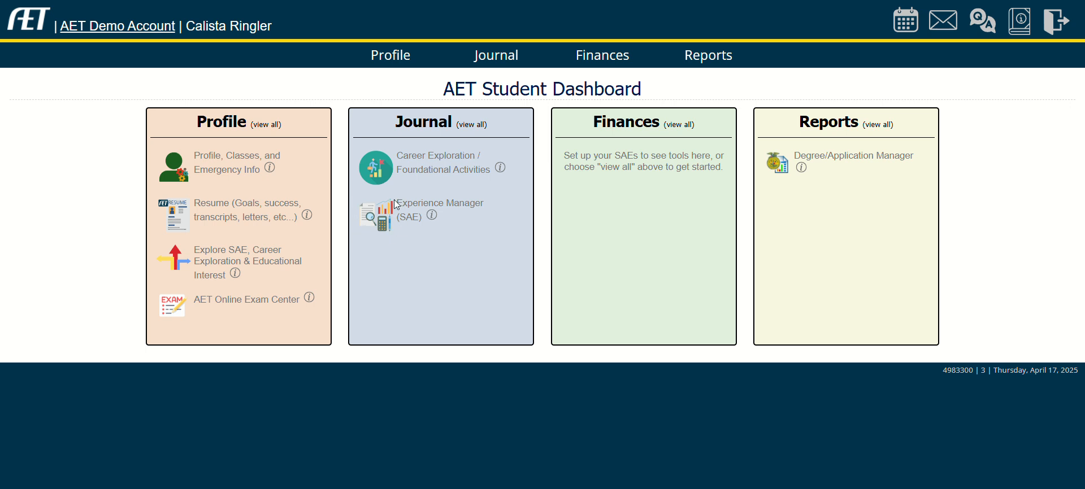
Start a new SAE experience in the Experience Manager and name the project Heley Farm Inc.
left_click(380, 219)
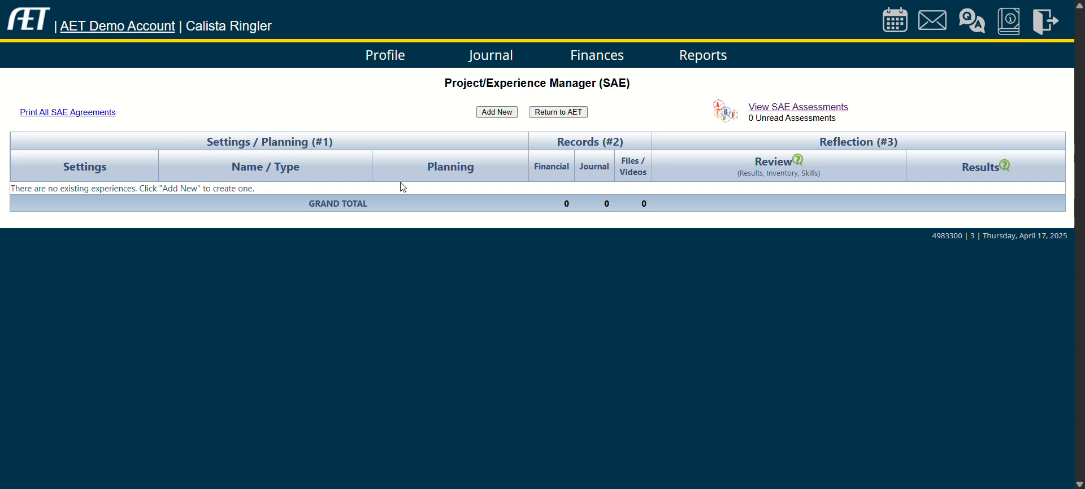
left_click(496, 112)
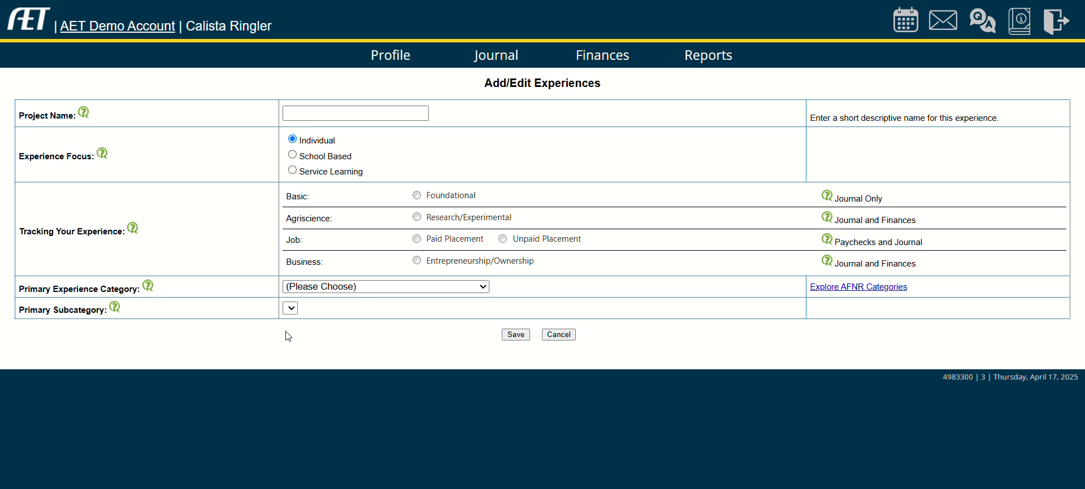
left_click(289, 113)
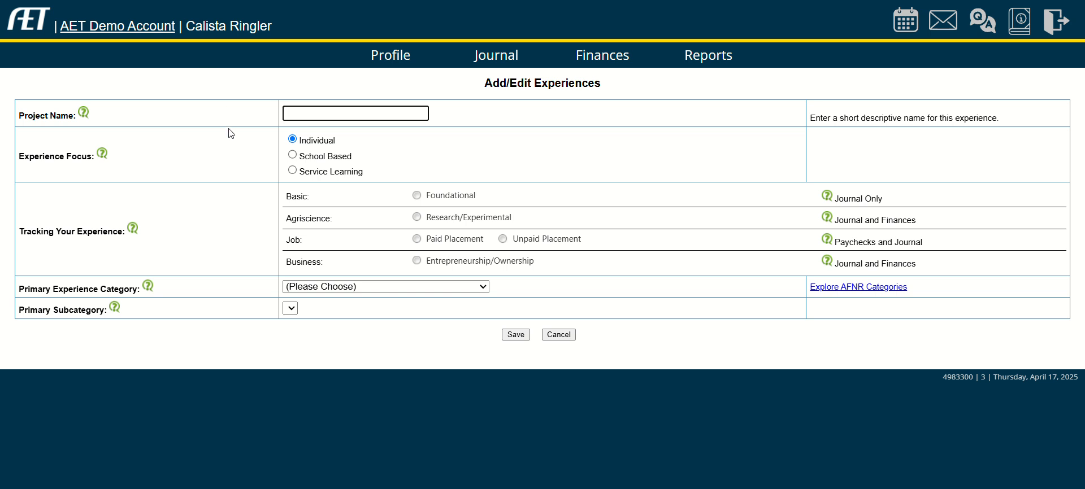
type("Heley Farm Inc")
key("BackSpace")
key("BackSpace")
type("nc")
left_click_drag(803, 194, 912, 268)
left_click(803, 193)
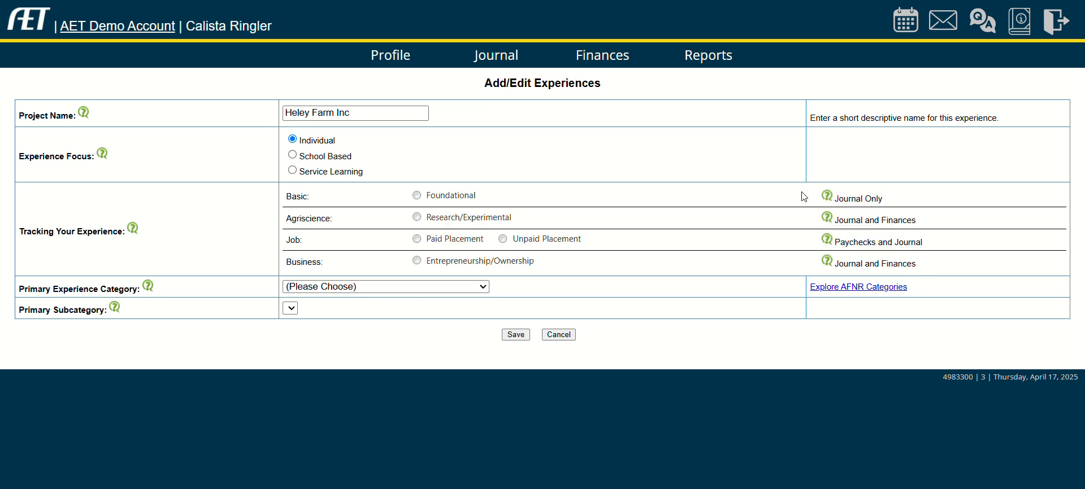
Track the experience as Paid Placement with primary category Plant Systems and subcategory Grain Crops.
left_click(395, 109)
left_click(455, 243)
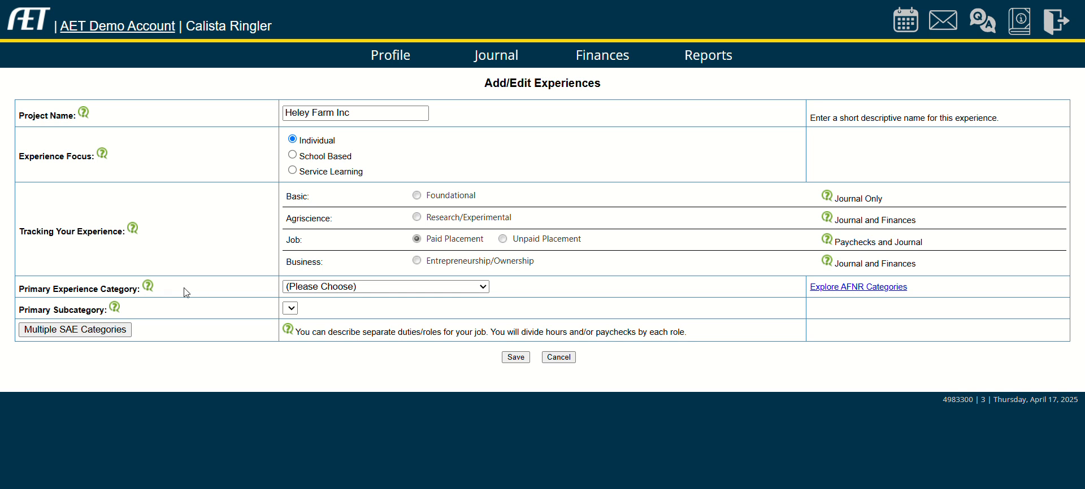
left_click(371, 286)
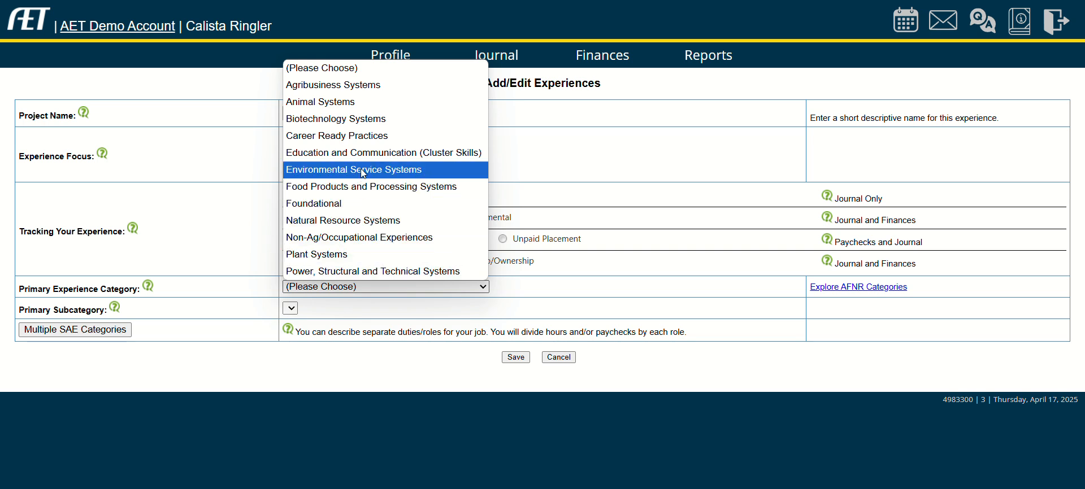
left_click(350, 255)
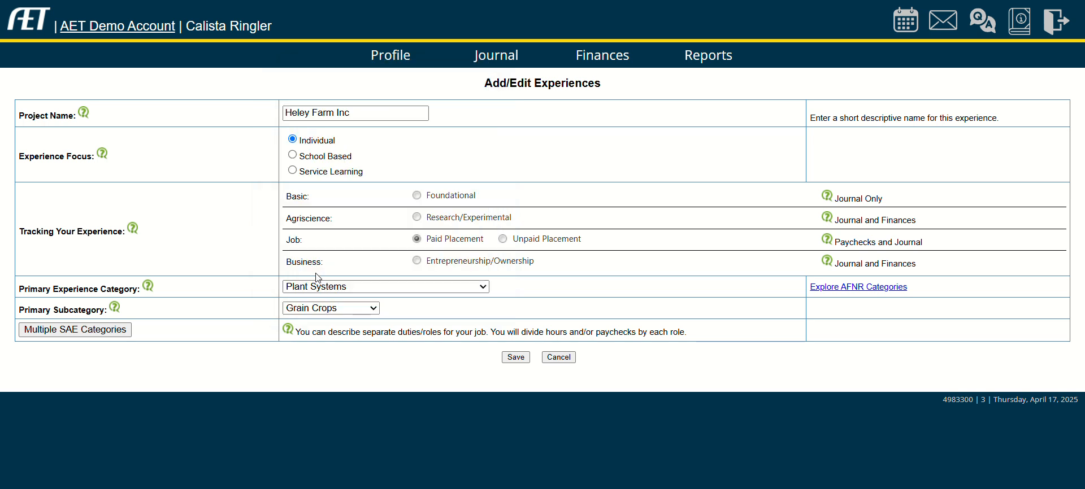
left_click(348, 312)
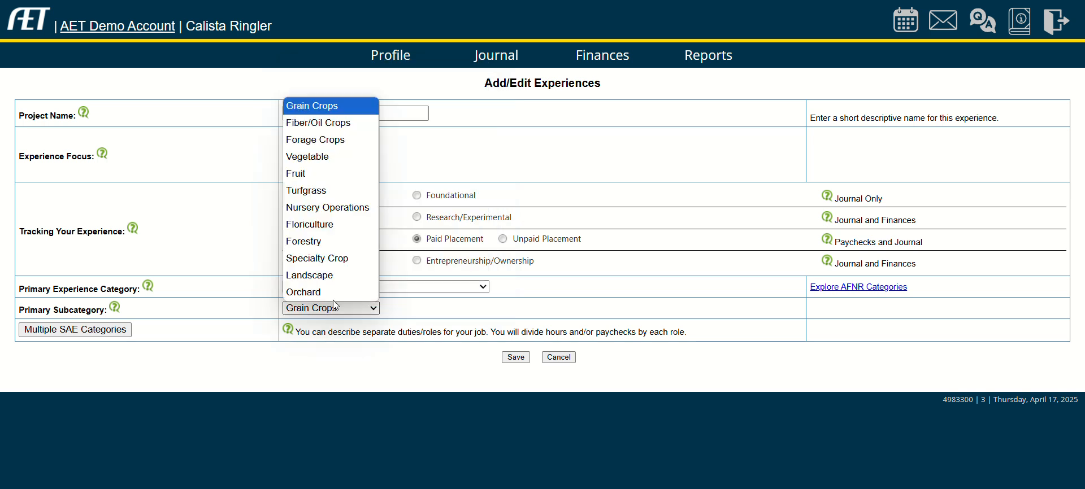
left_click(319, 106)
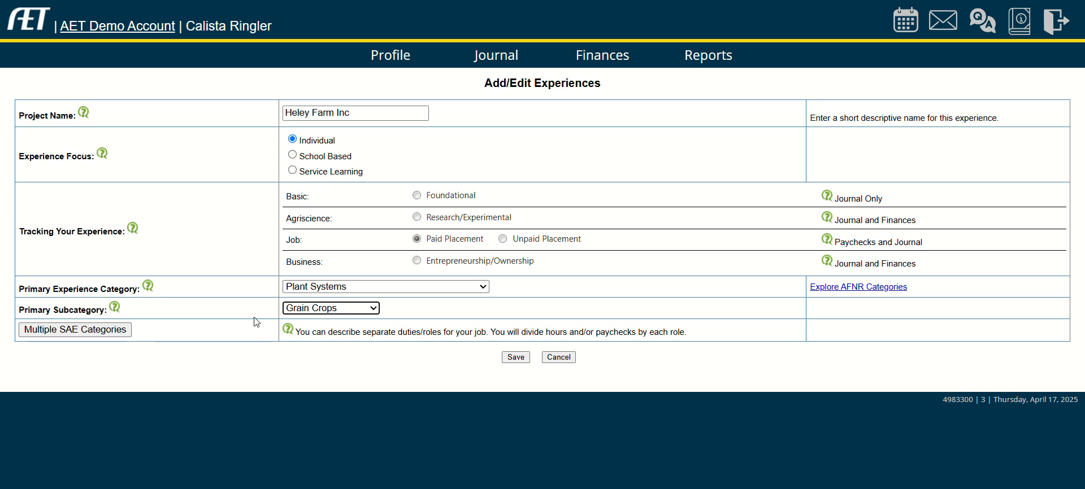
Split the job into multiple SAE categories and name the first job duty Corn.
left_click(88, 335)
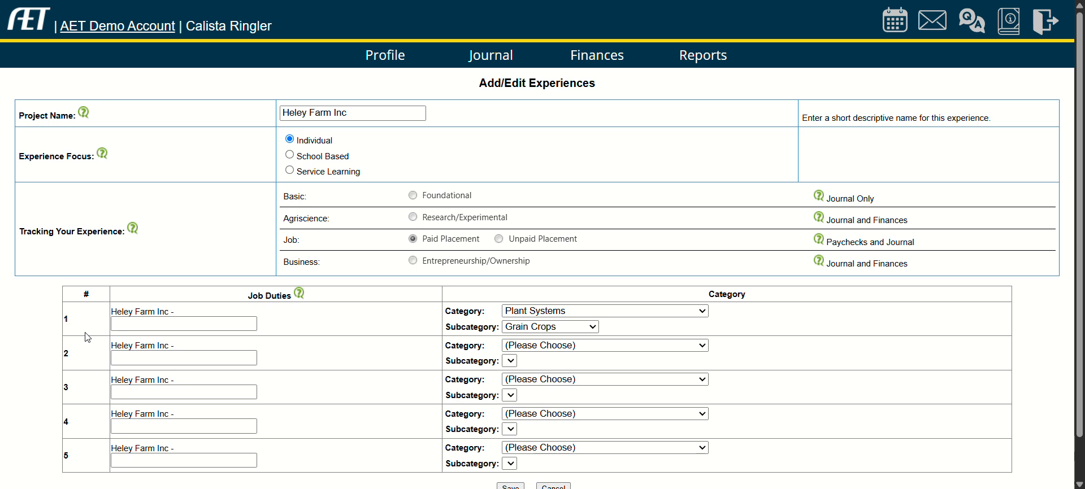
scroll(88, 337, "down", 1)
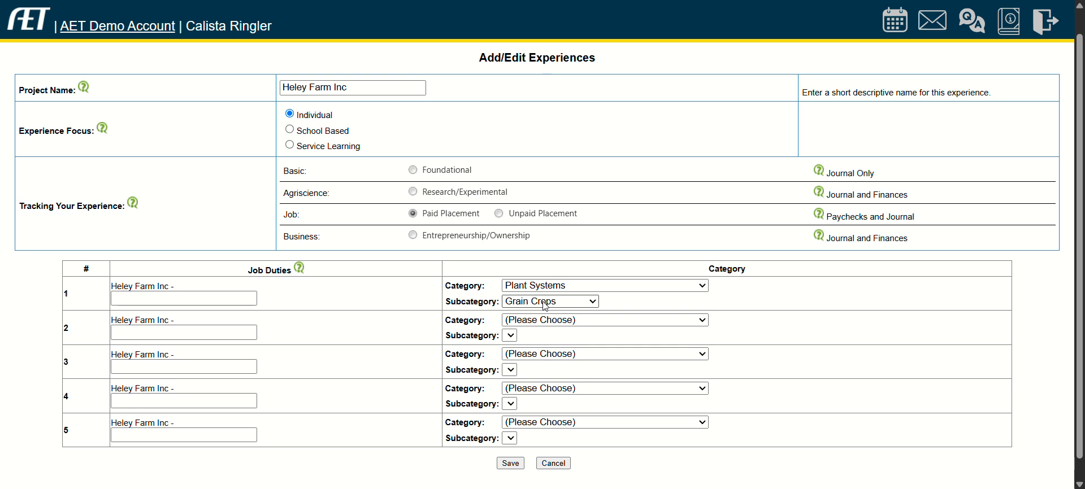
left_click(216, 297)
type("Corr")
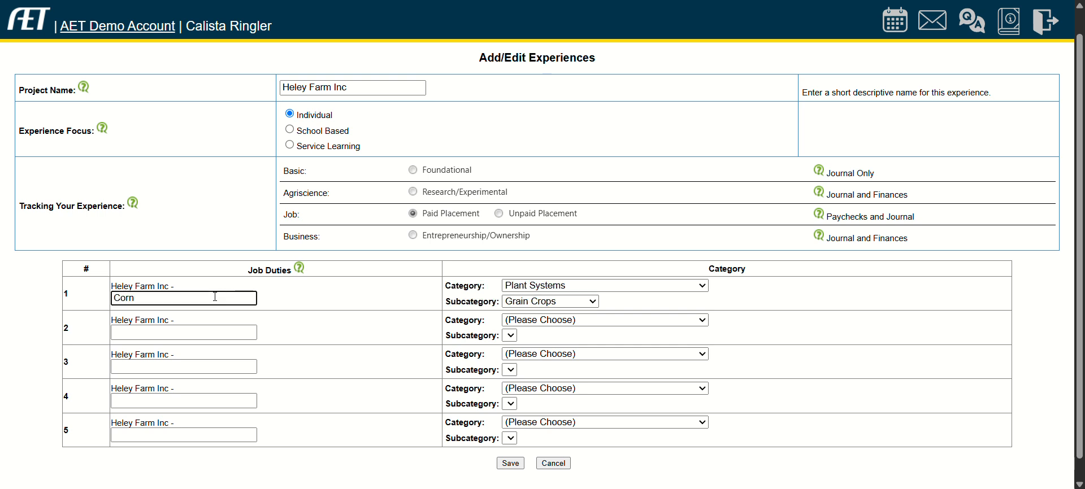
Set the second job duty to Soybean with category Plant Systems and subcategory Fiber/Oil Crops.
left_click(553, 320)
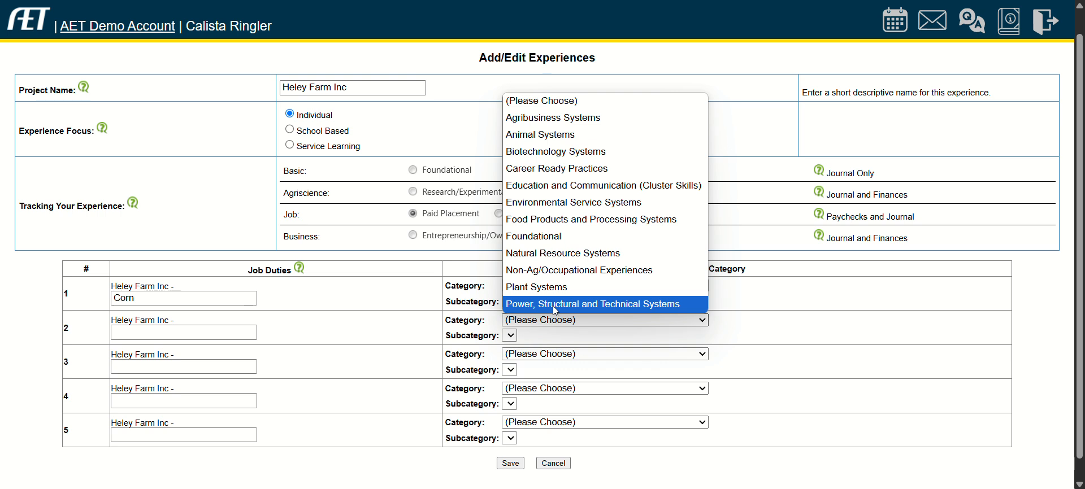
left_click(550, 287)
left_click(551, 335)
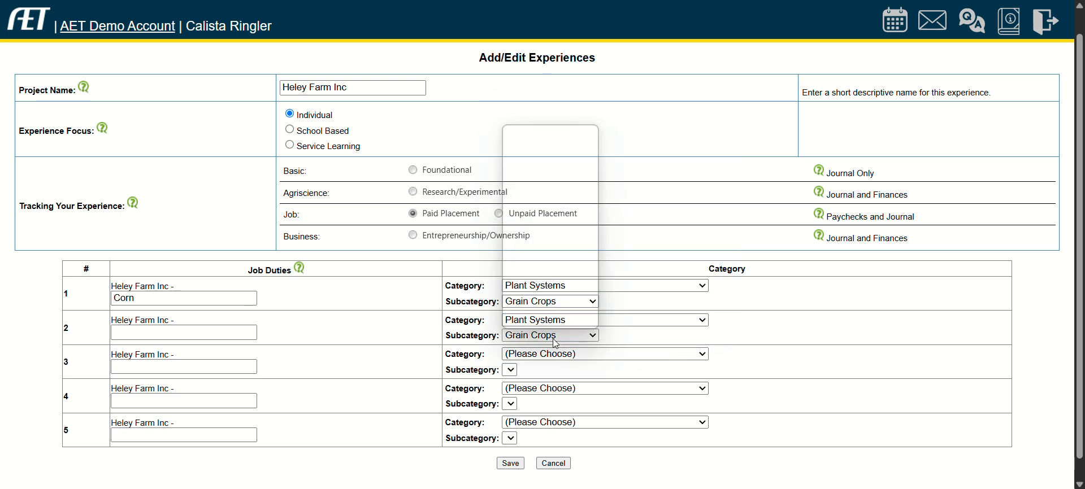
left_click(548, 152)
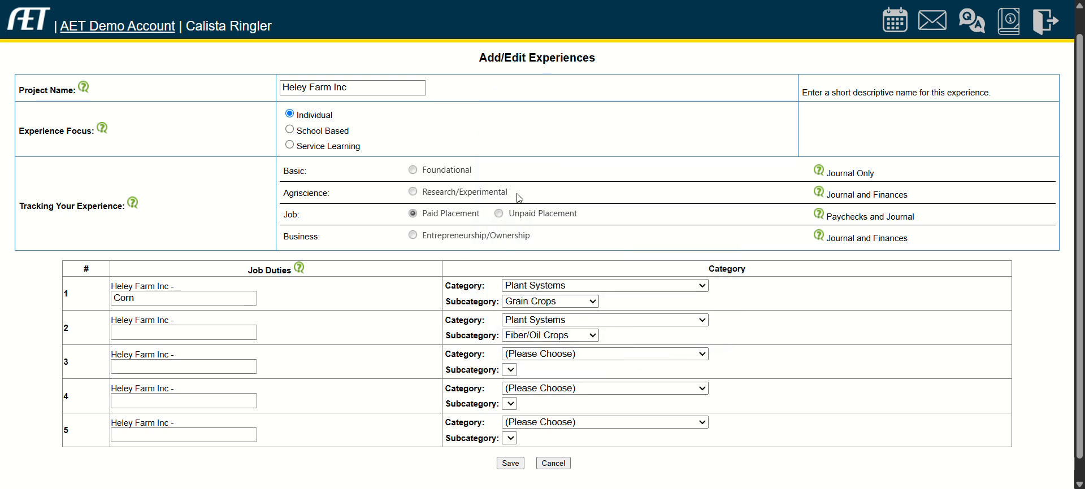
left_click(231, 330)
type("Soy")
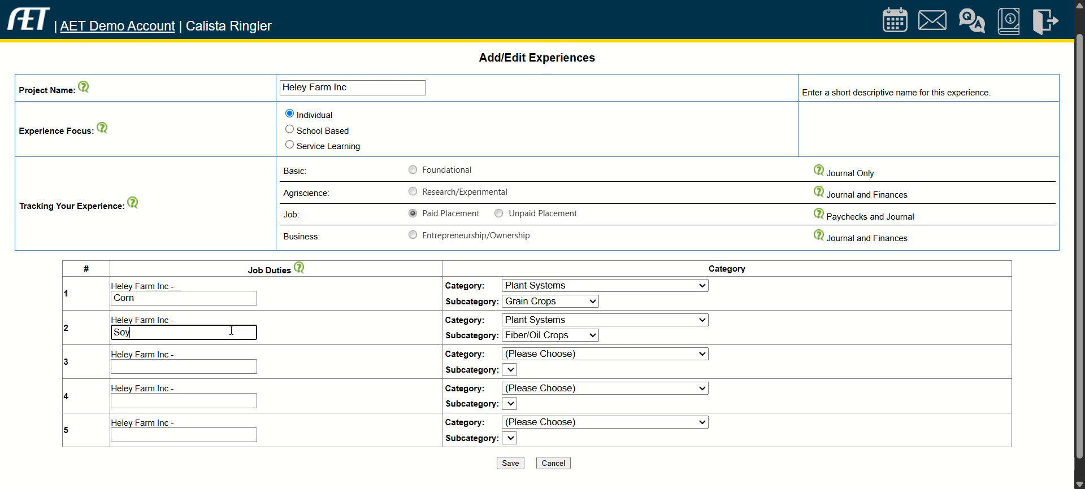
type("bea")
type("n")
Set the third job duty to Beef with category Animal Systems and subcategory Beef.
left_click(523, 356)
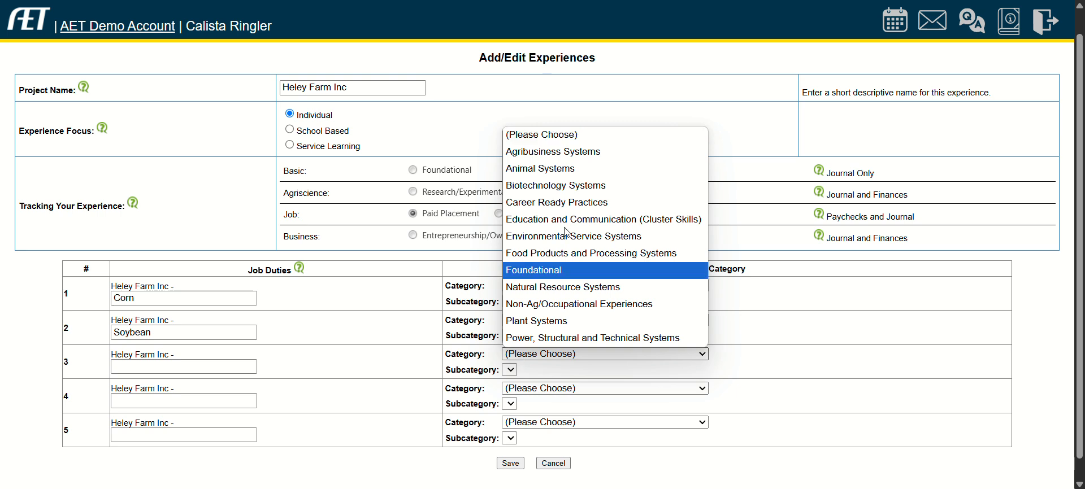
left_click(537, 169)
left_click(534, 370)
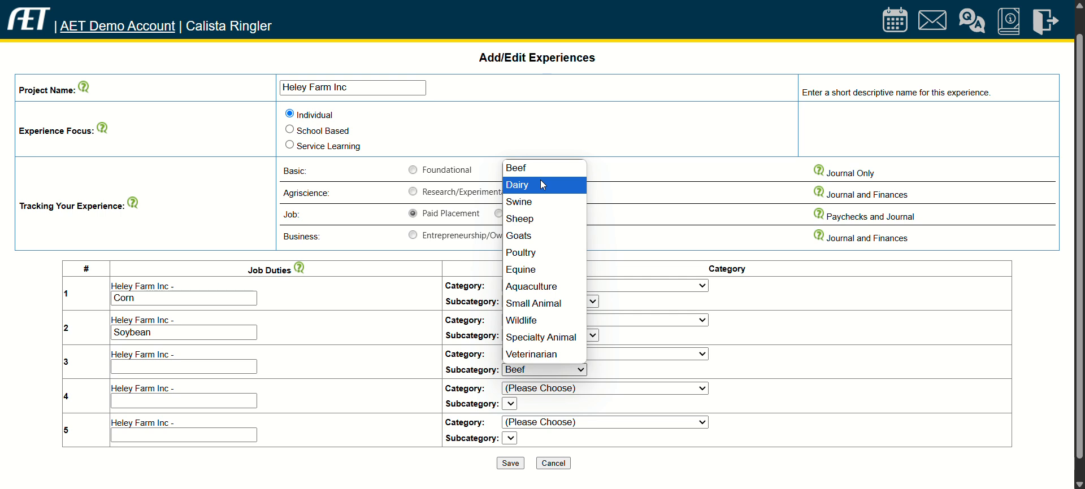
key("Escape")
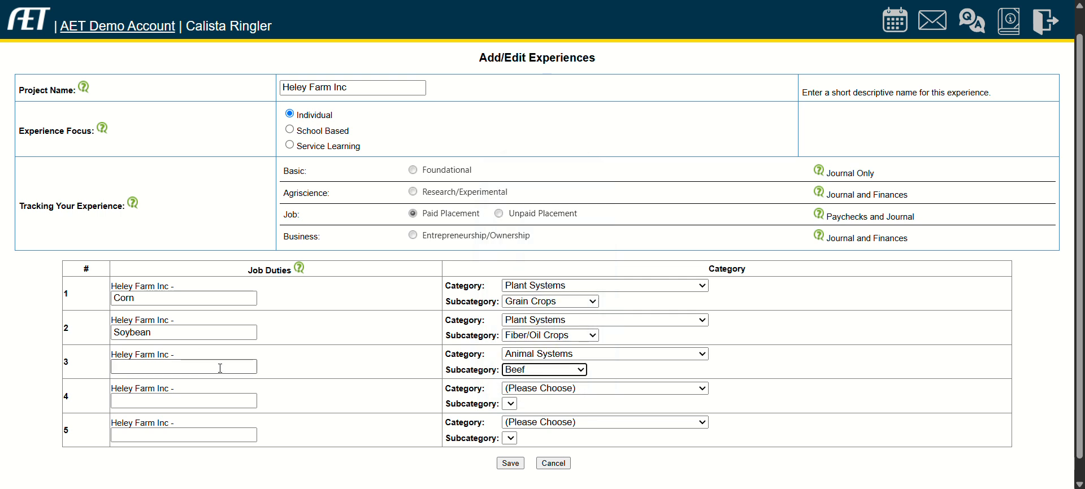
left_click(220, 368)
type("Beef")
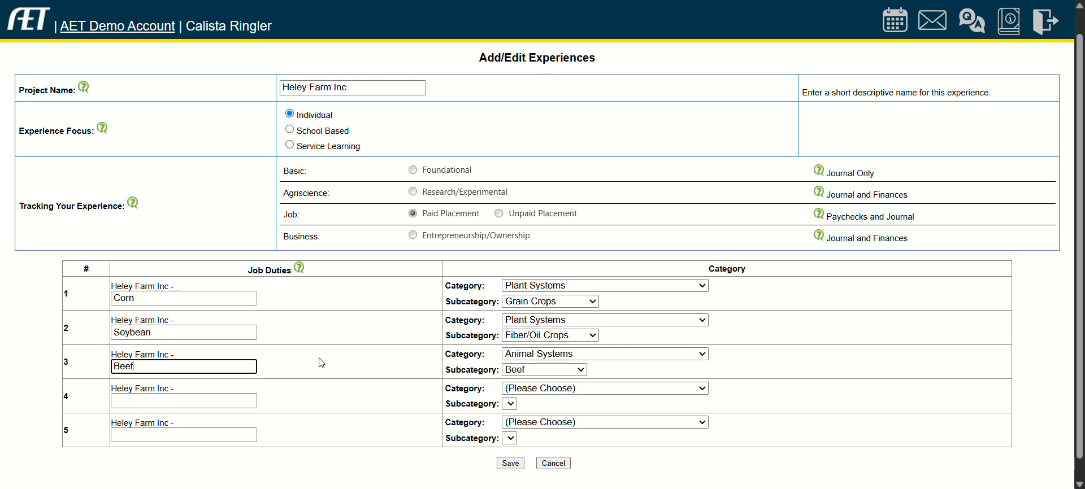
Check the subcategory options for the Corn duty without changing them, and save the experience.
left_click(538, 302)
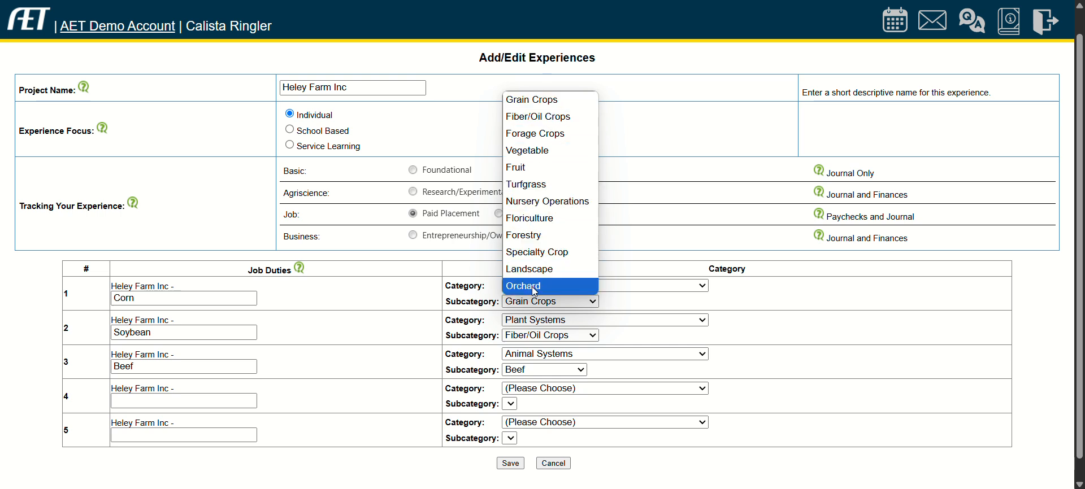
left_click(616, 312)
scroll(381, 414, "down", 1)
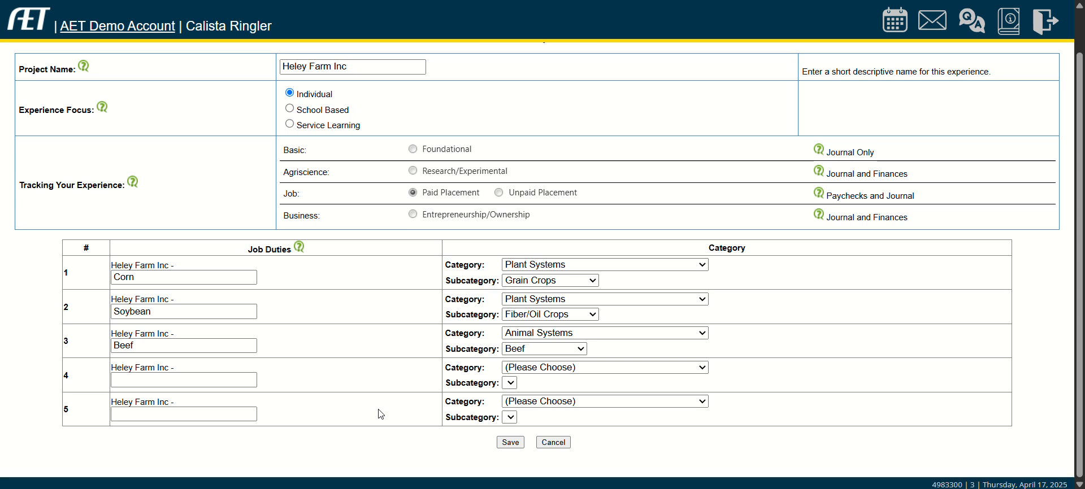
left_click(515, 443)
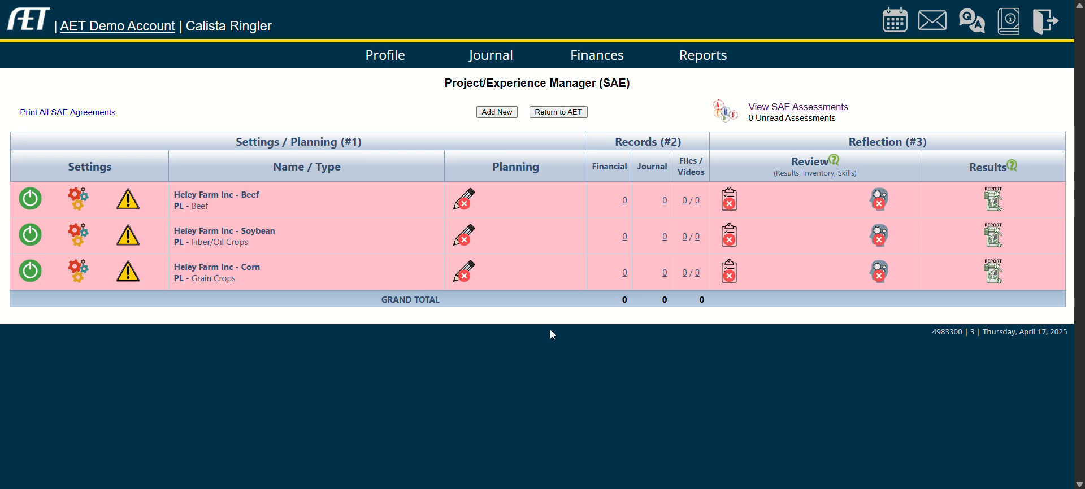
Open the SAE plan for the Beef experience and copy the Description template sentences into the description text box.
left_click(467, 201)
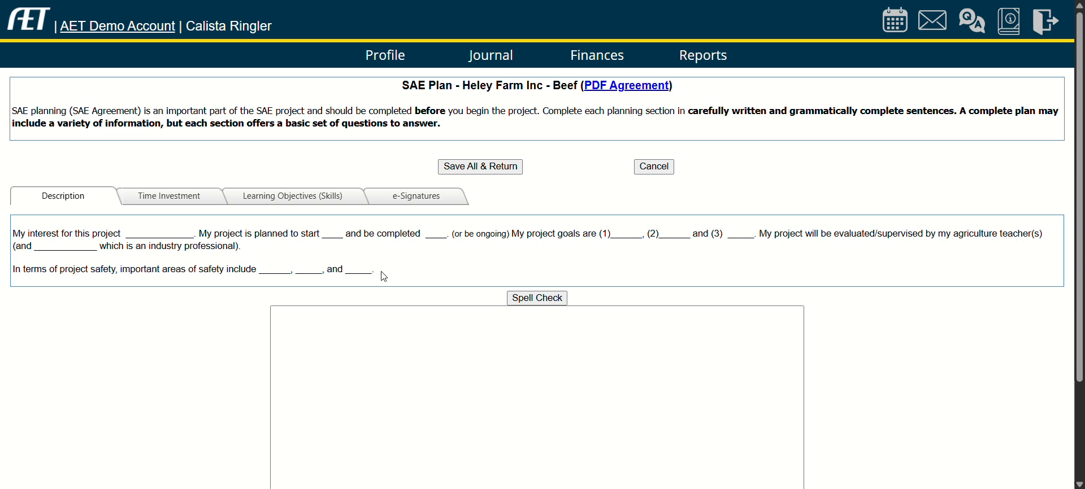
left_click_drag(373, 269, 13, 233)
key("ctrl+c")
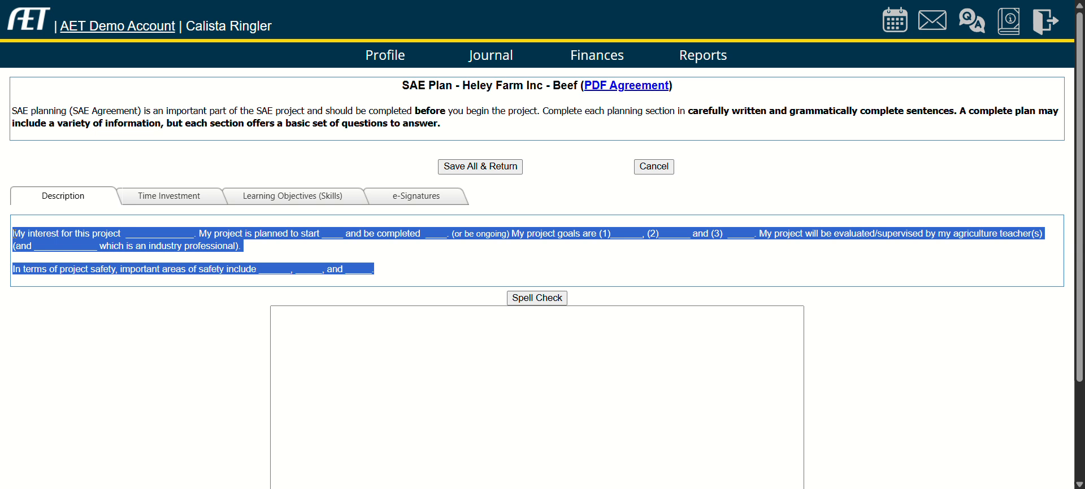
left_click(277, 395)
key("ctrl+v")
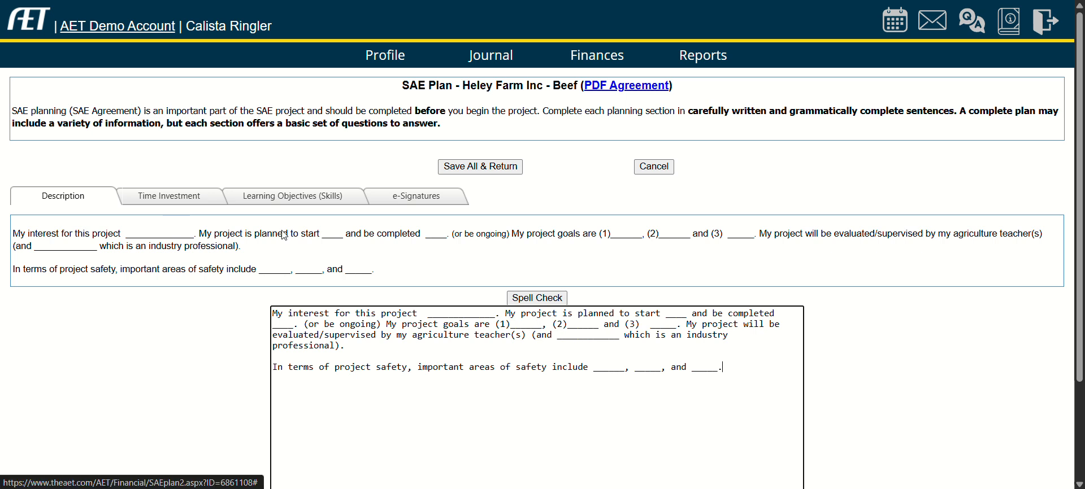
Review the Time Investment template of the Beef plan, including the alternative sentence for unpaid work.
left_click(161, 199)
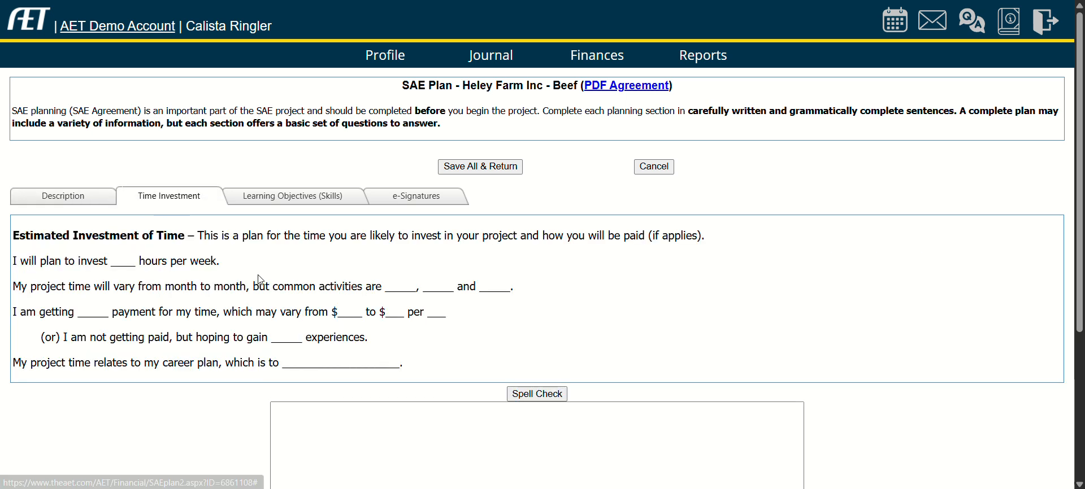
scroll(259, 280, "down", 1)
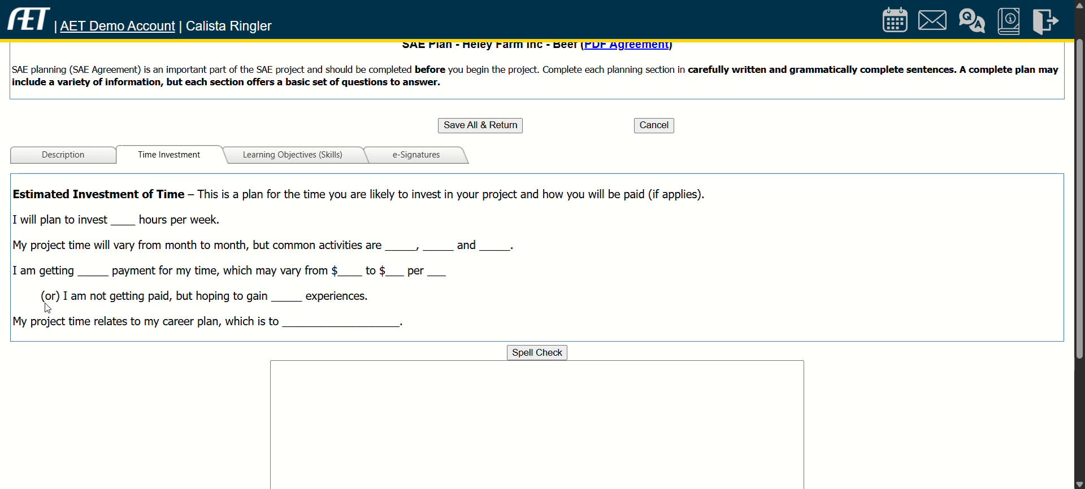
left_click_drag(44, 296, 377, 301)
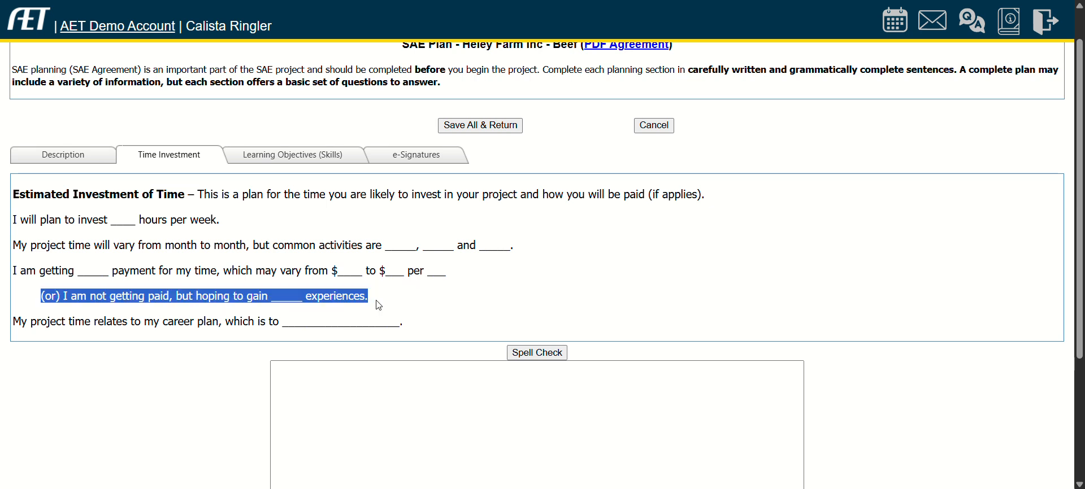
left_click(378, 305)
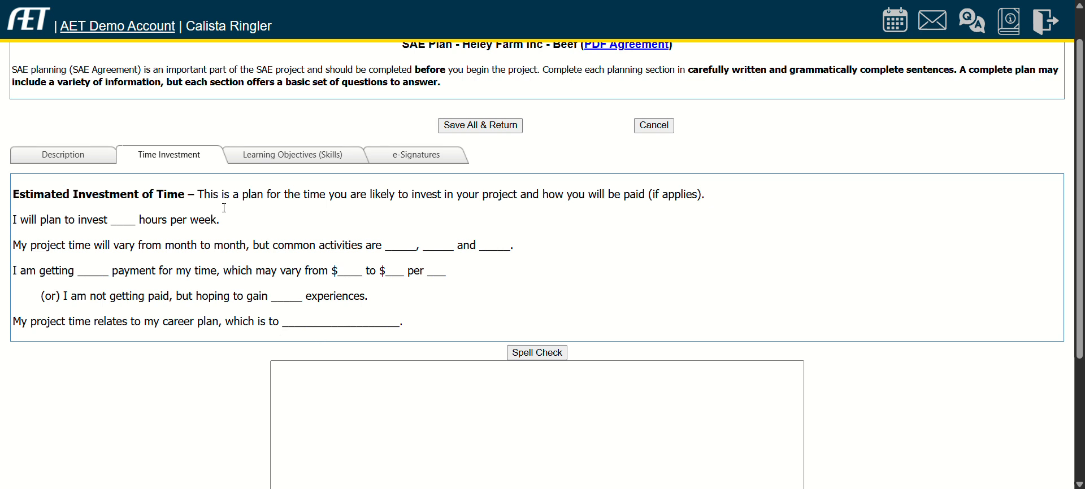
Open the skill areas for the Beef plan's learning objectives and look through the Animal Systems skills.
left_click(299, 156)
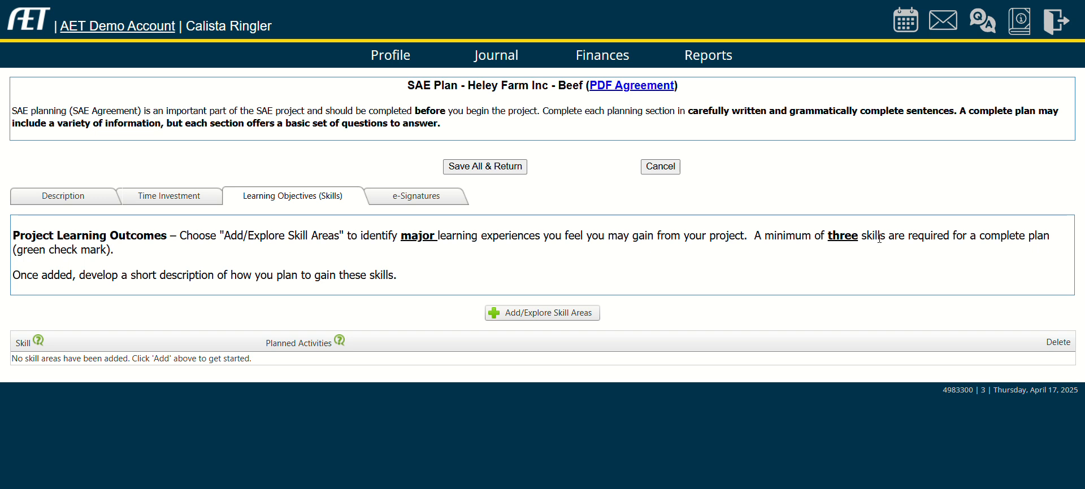
left_click(536, 314)
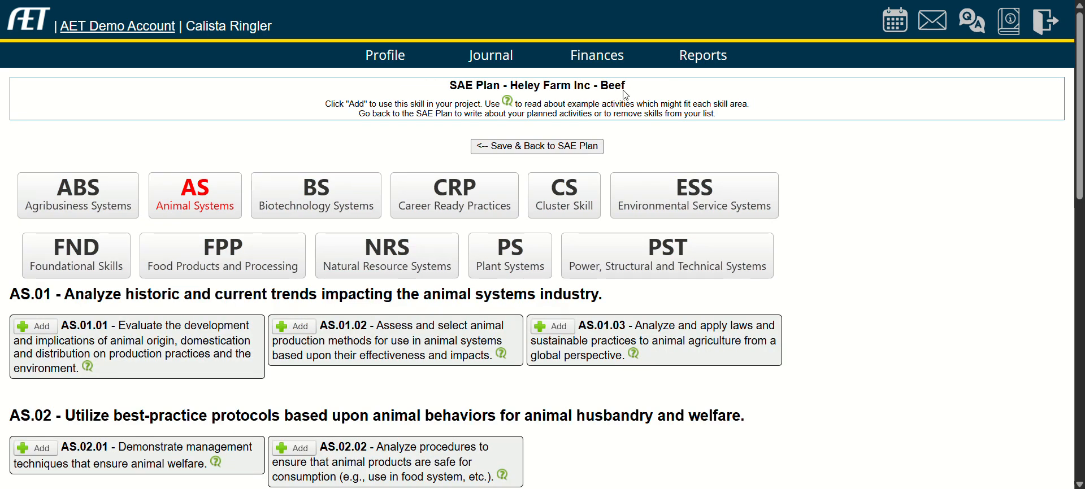
scroll(829, 325, "down", 1)
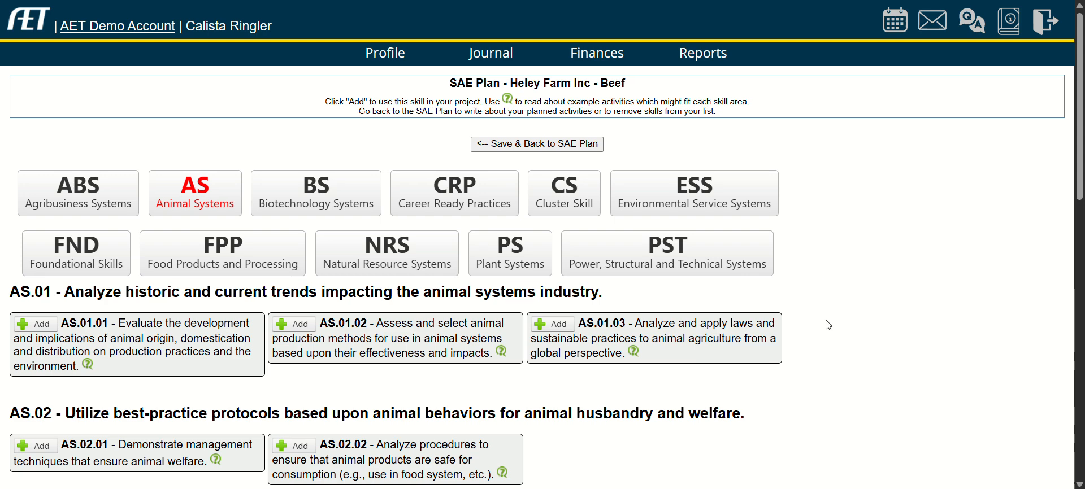
scroll(828, 325, "down", 2)
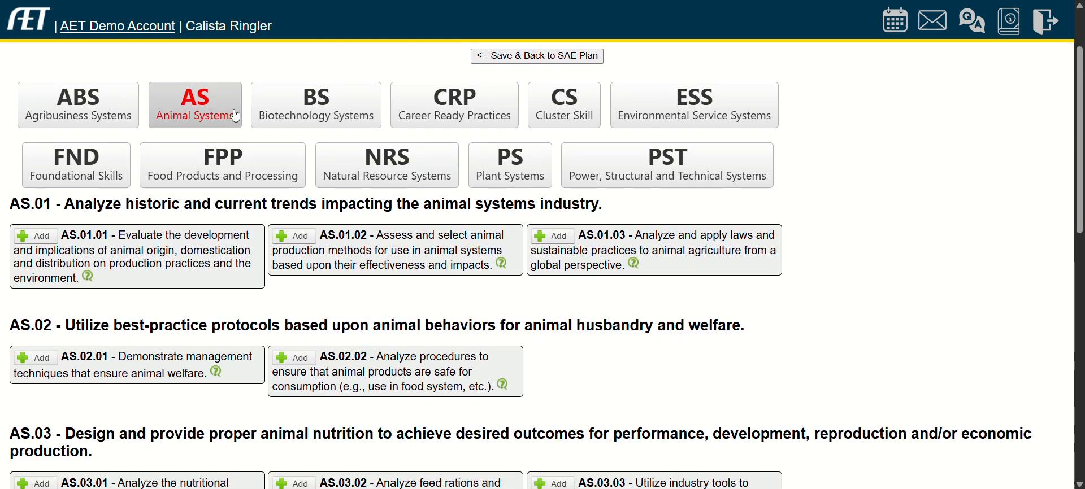
scroll(251, 103, "up", 2)
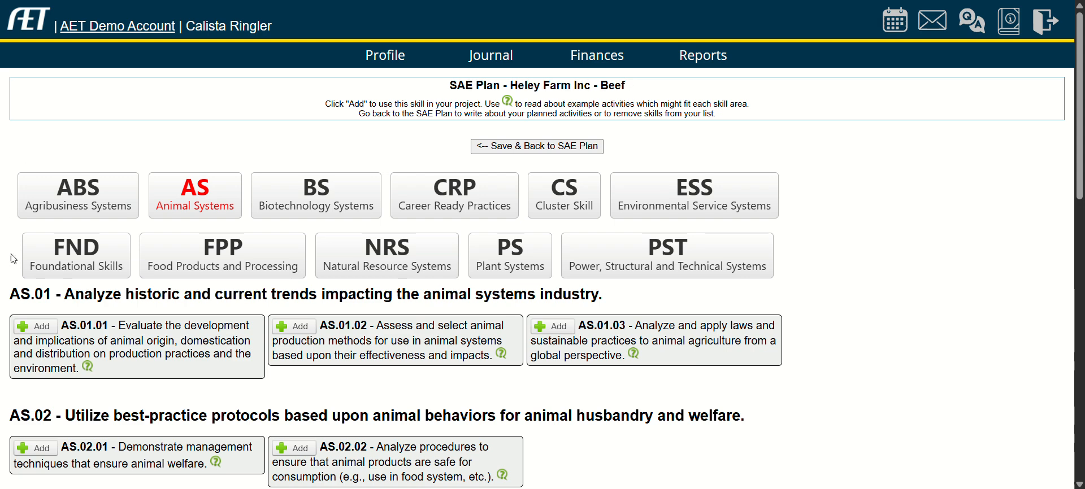
Add the Animal Systems skills AS.03.01 (nutritional needs of animals) and AS.05.02 (government regulations and safety standards) to the Beef plan.
scroll(13, 263, "down", 1)
scroll(14, 262, "down", 3)
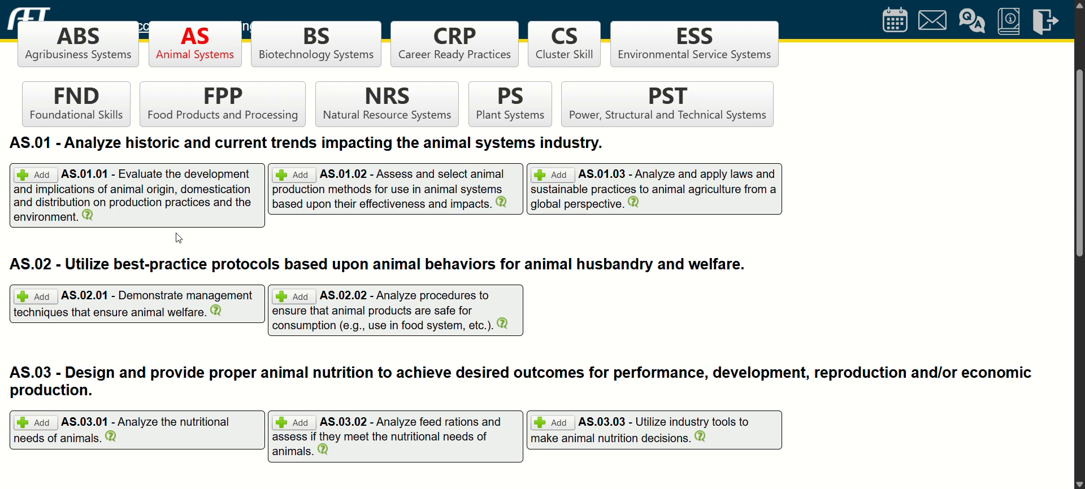
scroll(175, 239, "down", 3)
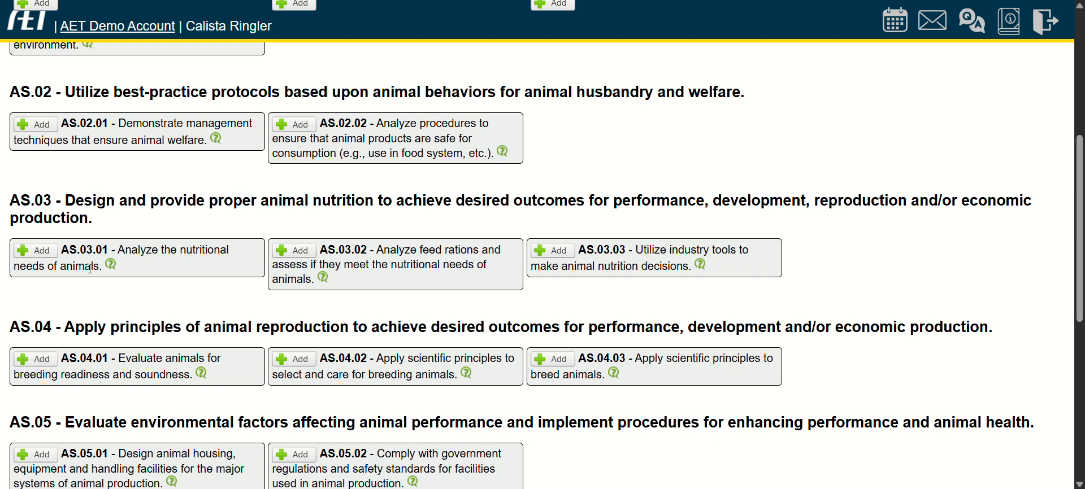
left_click(48, 252)
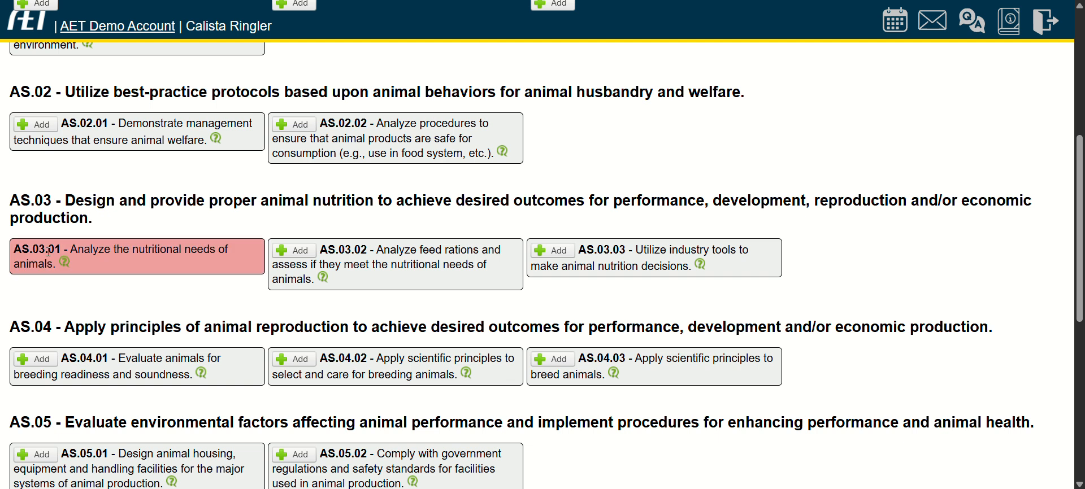
scroll(262, 309, "down", 1)
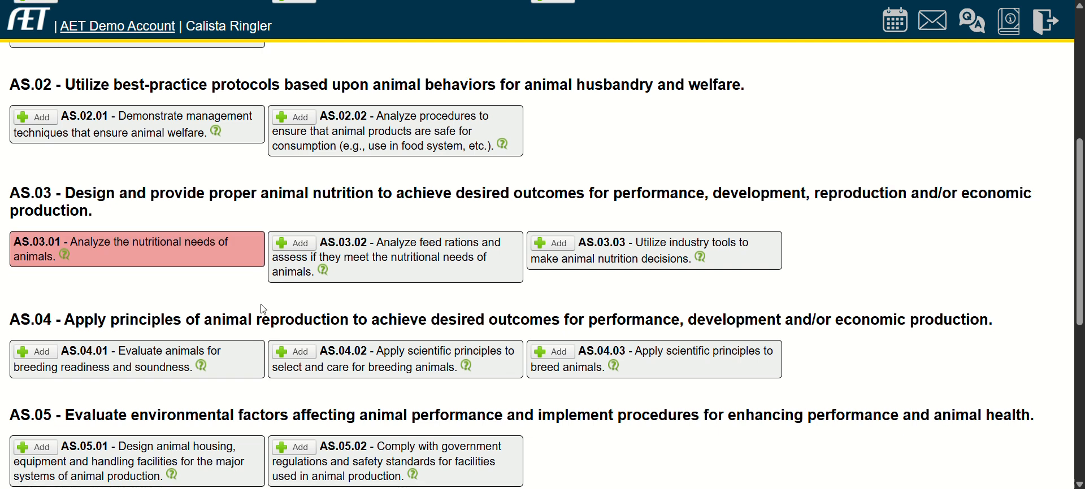
scroll(262, 309, "down", 4)
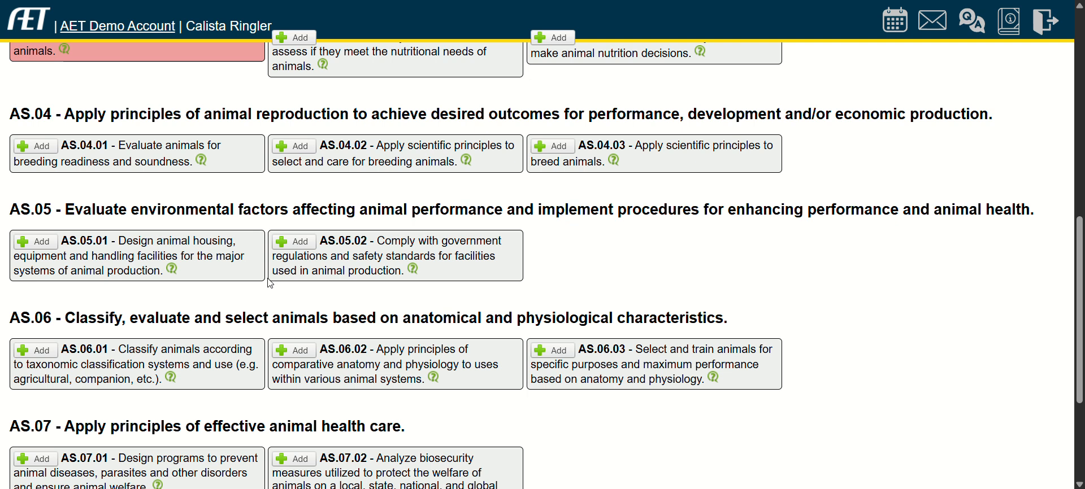
left_click(293, 242)
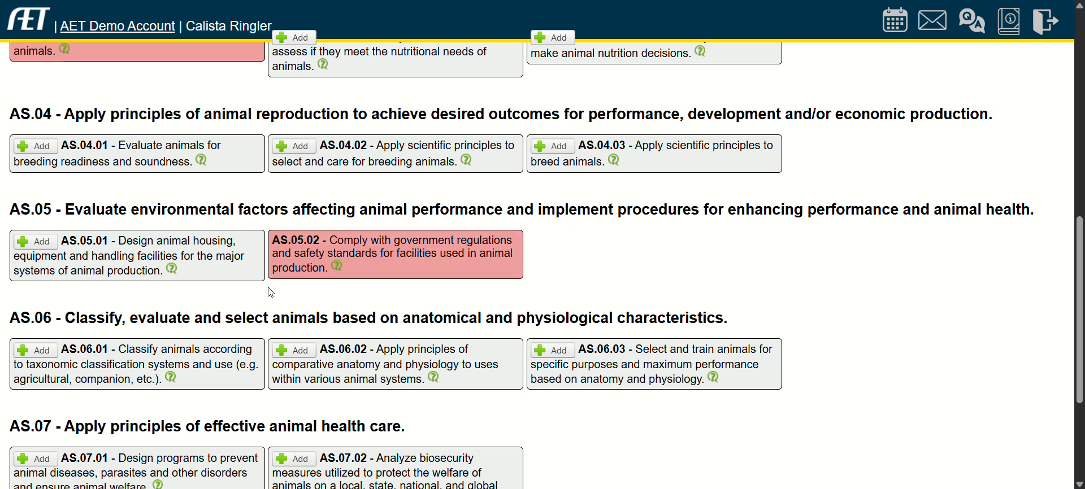
Look through the remaining Animal Systems skills, AS.06 to AS.08, and return to the list of skill areas.
scroll(271, 293, "down", 3)
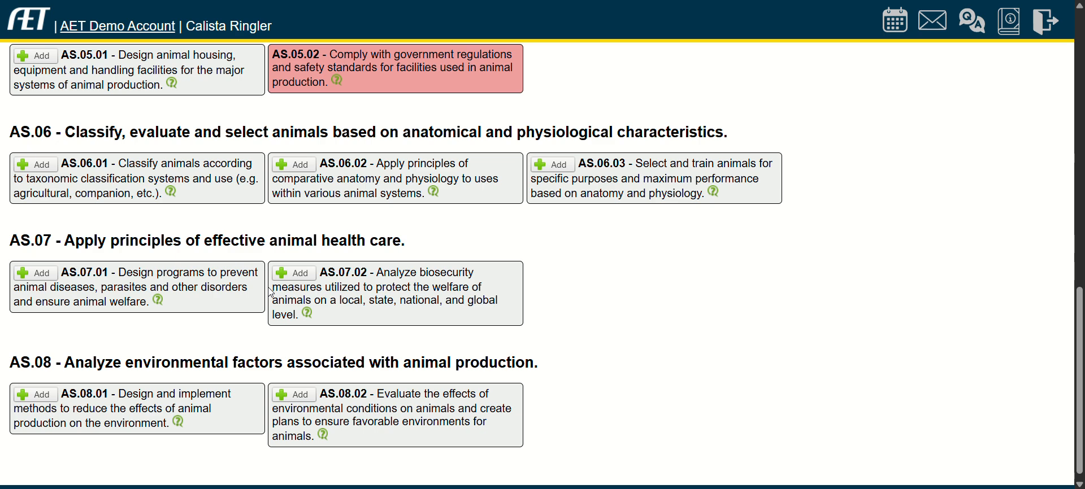
scroll(270, 293, "down", 1)
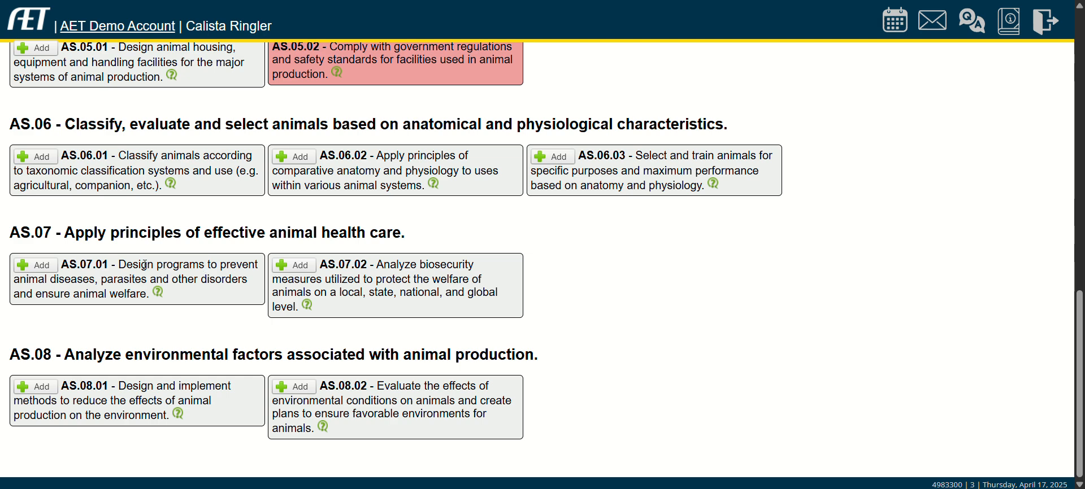
mouse_move(158, 294)
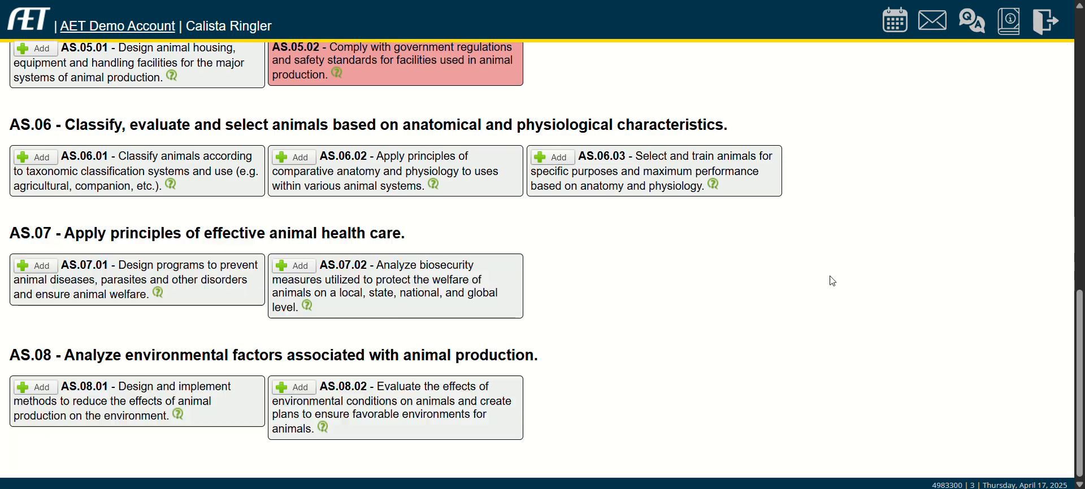
scroll(832, 281, "up", 8)
scroll(832, 280, "up", 4)
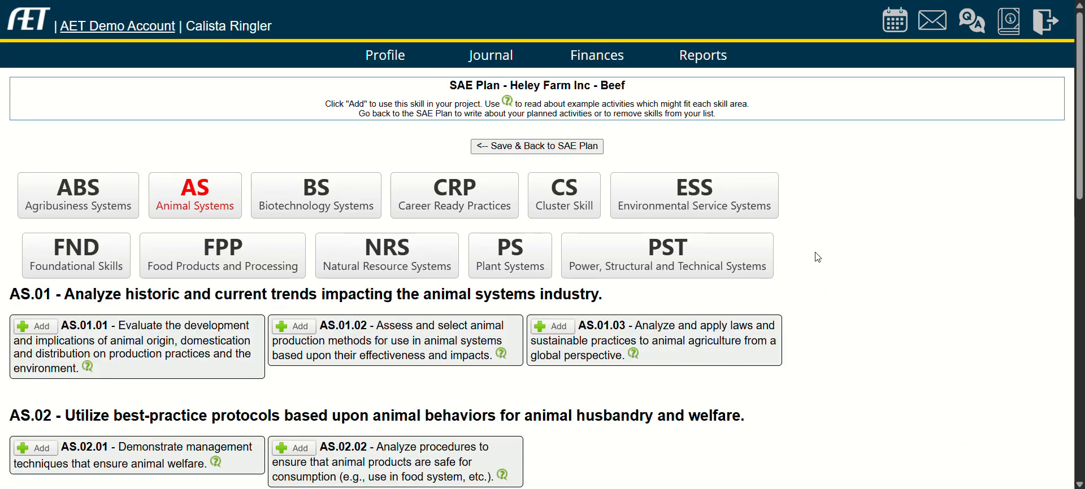
scroll(831, 337, "down", 2)
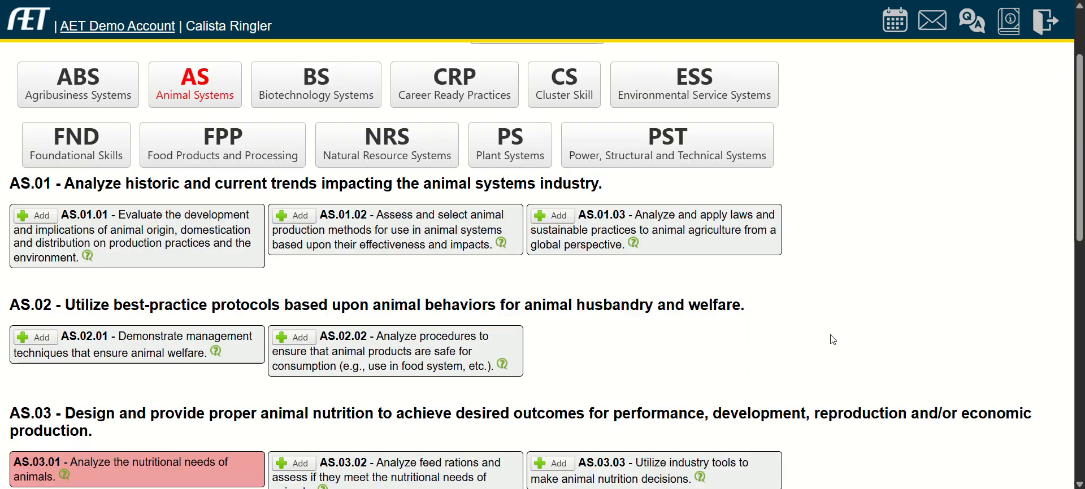
scroll(833, 340, "up", 2)
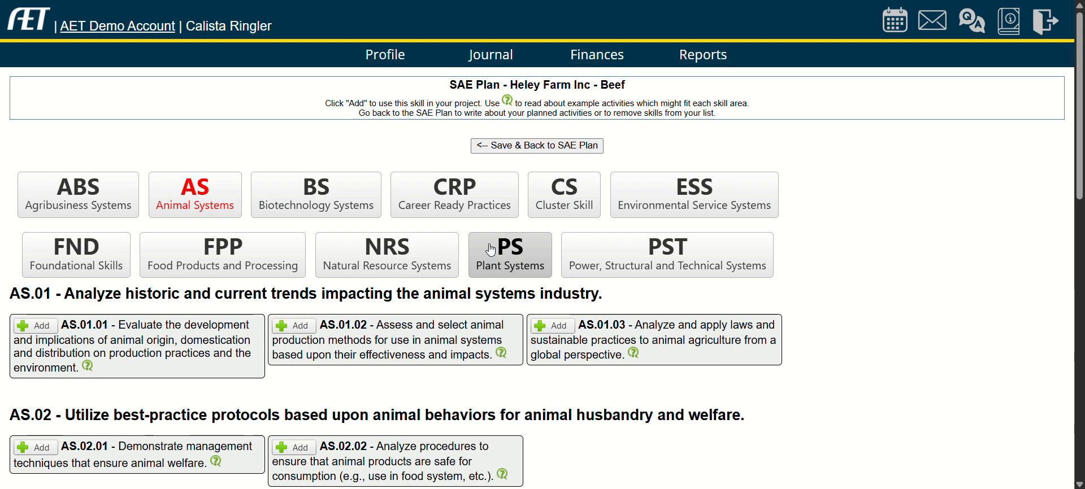
Add the Career Ready Practices skill CRP.01.01 on modeling personal responsibility, and save back to the SAE plan.
left_click(452, 212)
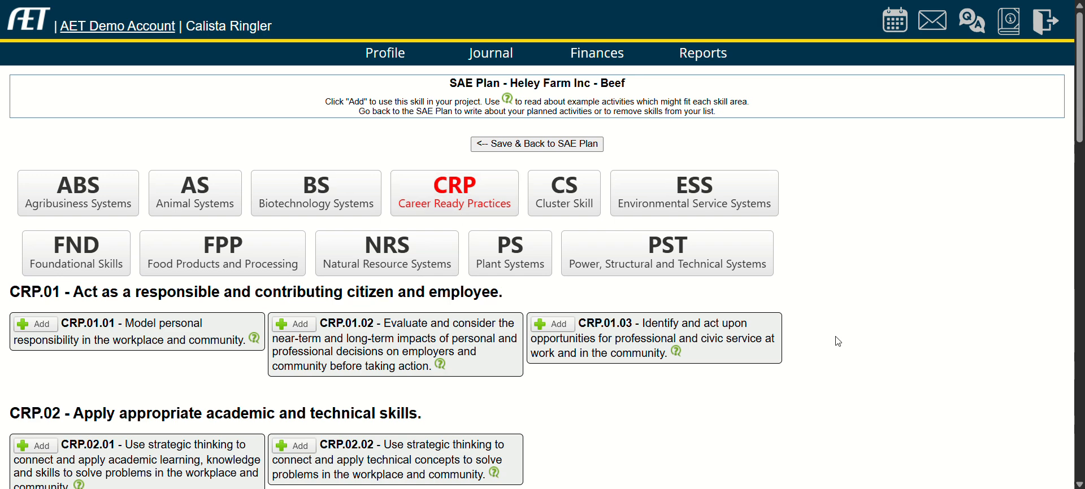
scroll(838, 342, "down", 3)
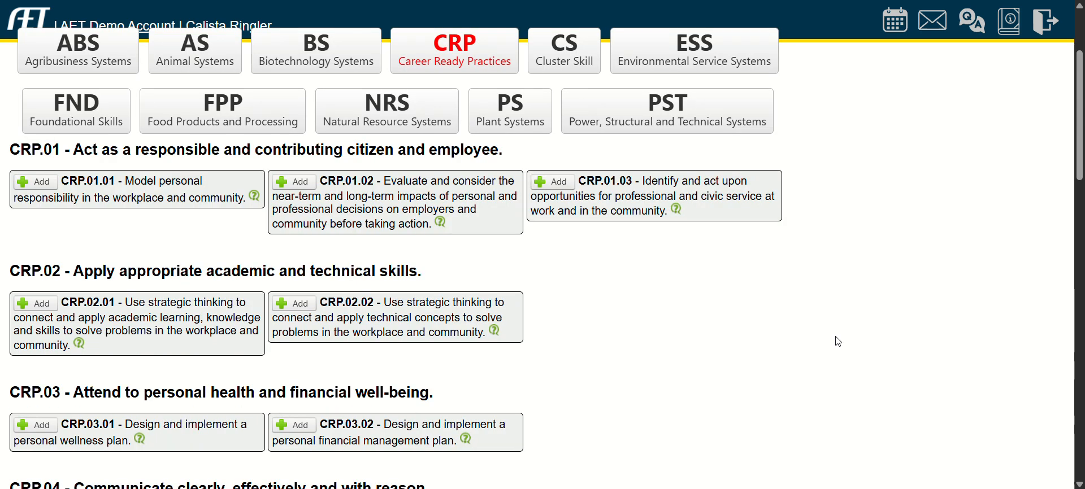
scroll(837, 339, "up", 3)
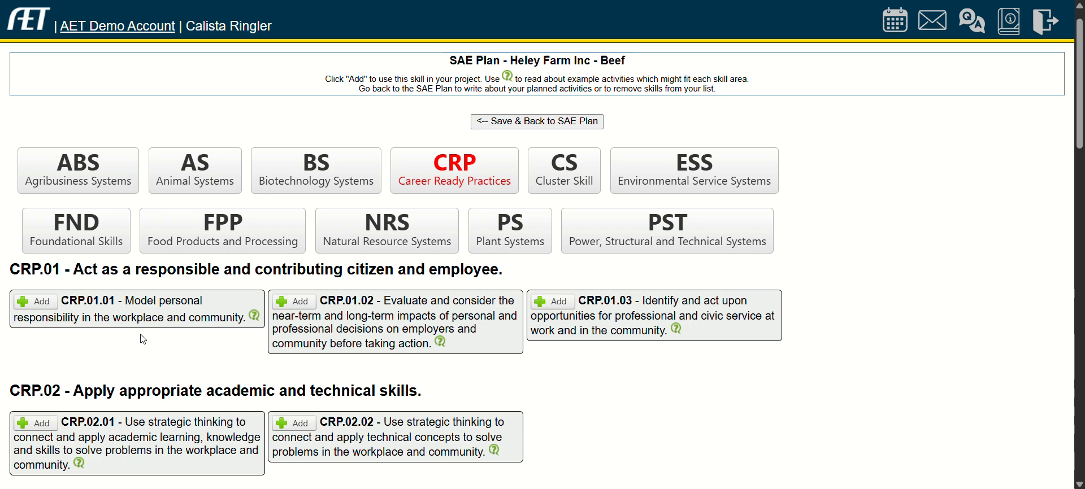
left_click(79, 319)
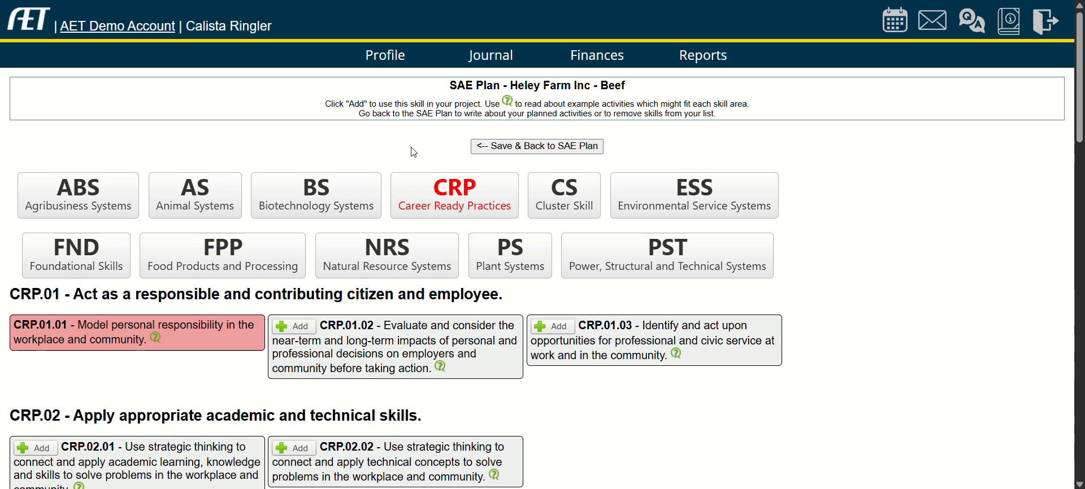
left_click(553, 148)
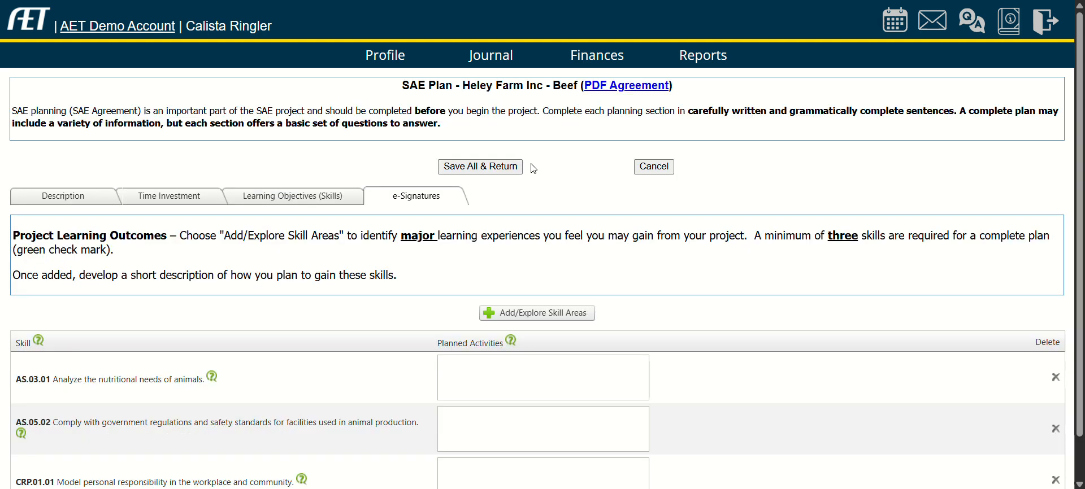
Enter "How am I going to learn this skill in my SAE?" as the planned activities for skill AS.03.01.
scroll(395, 283, "down", 1)
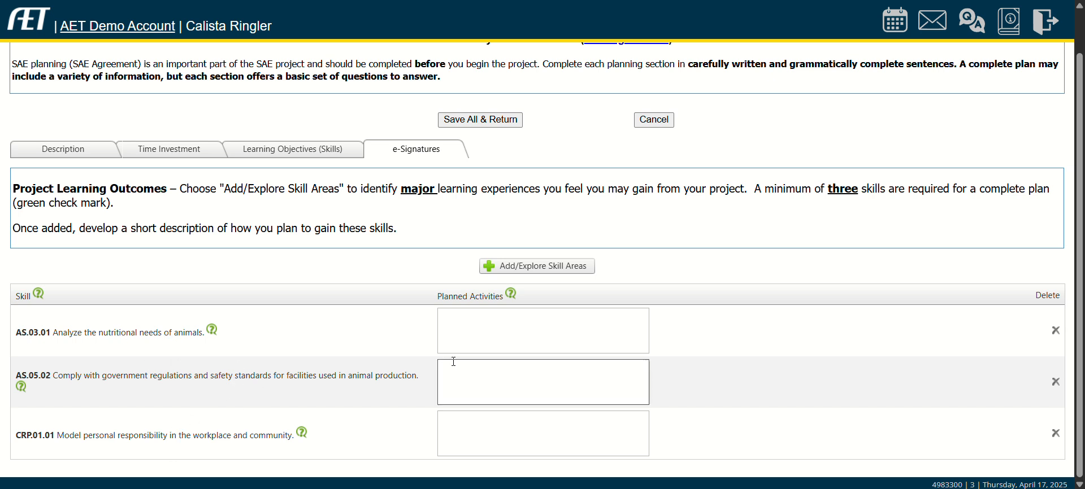
left_click(478, 314)
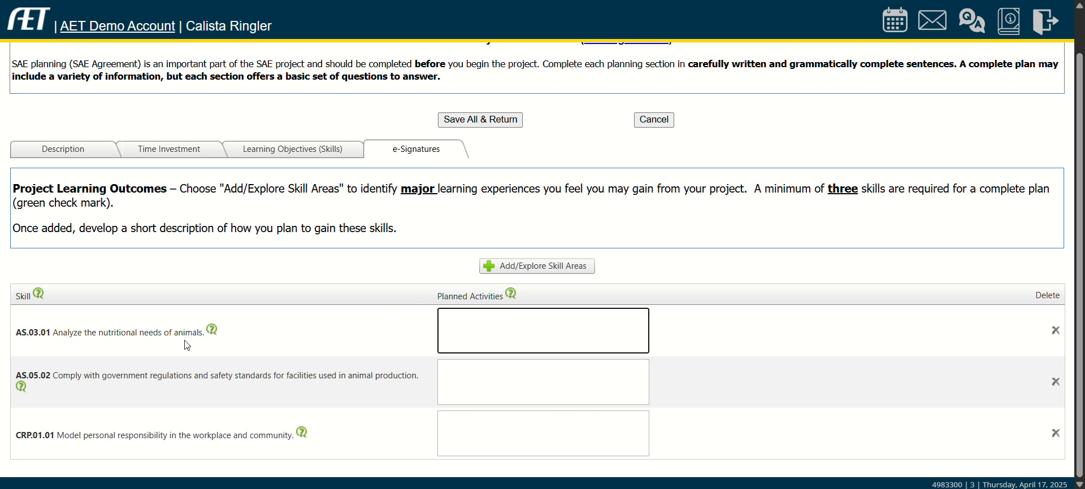
type("How am I g")
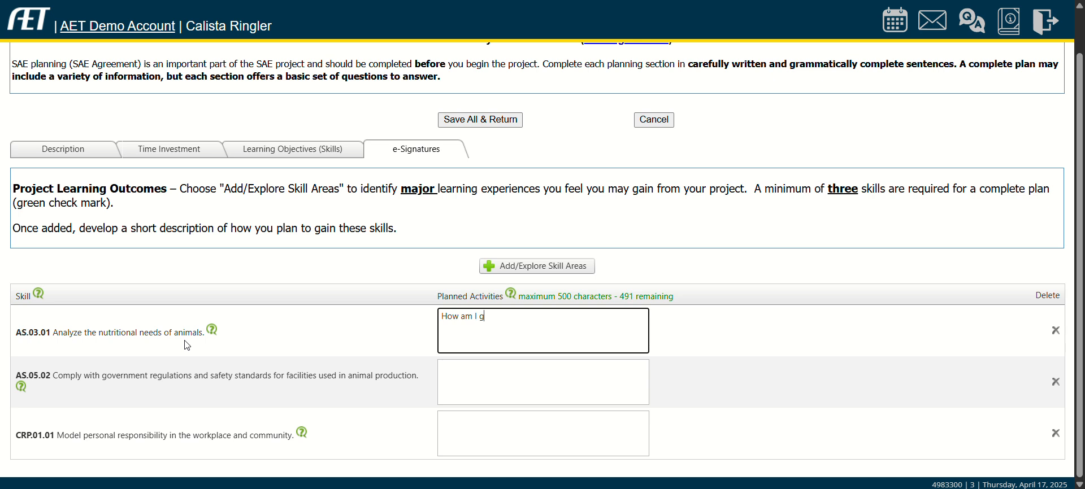
type("oing to learn this skilli")
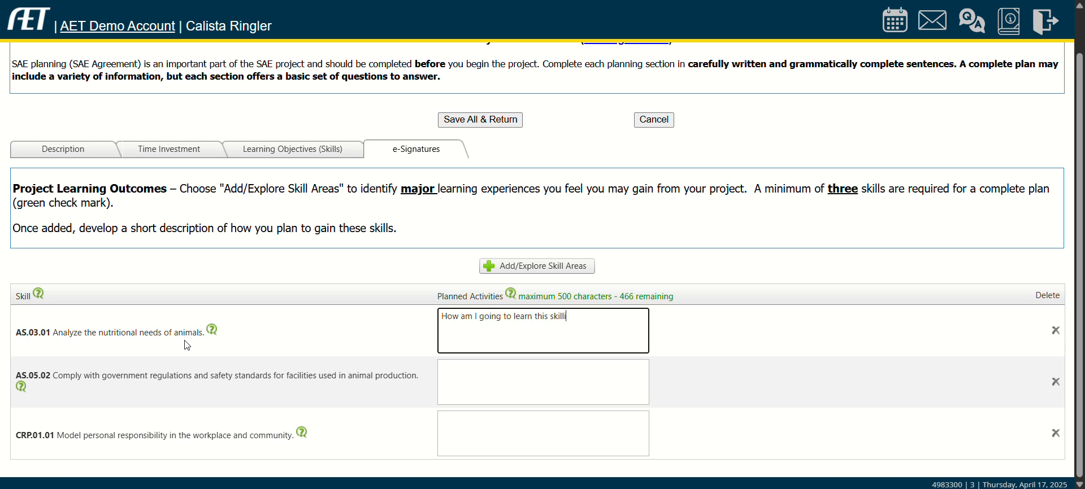
key("BackSpace")
type("in my SAE?")
Open the Beef plan's e-signatures and review the special notes and the student, teacher, parent/guardian and employer signature sections.
scroll(525, 141, "up", 1)
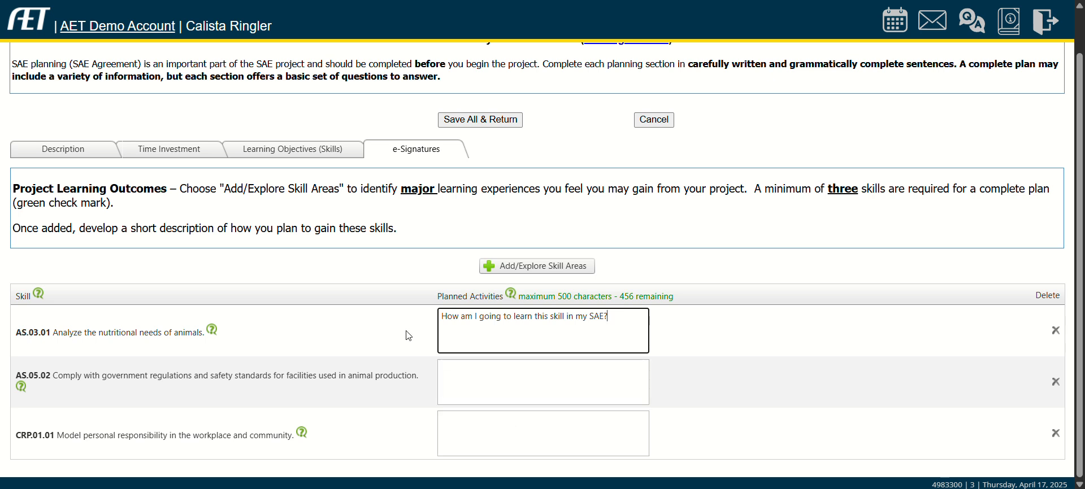
left_click(425, 153)
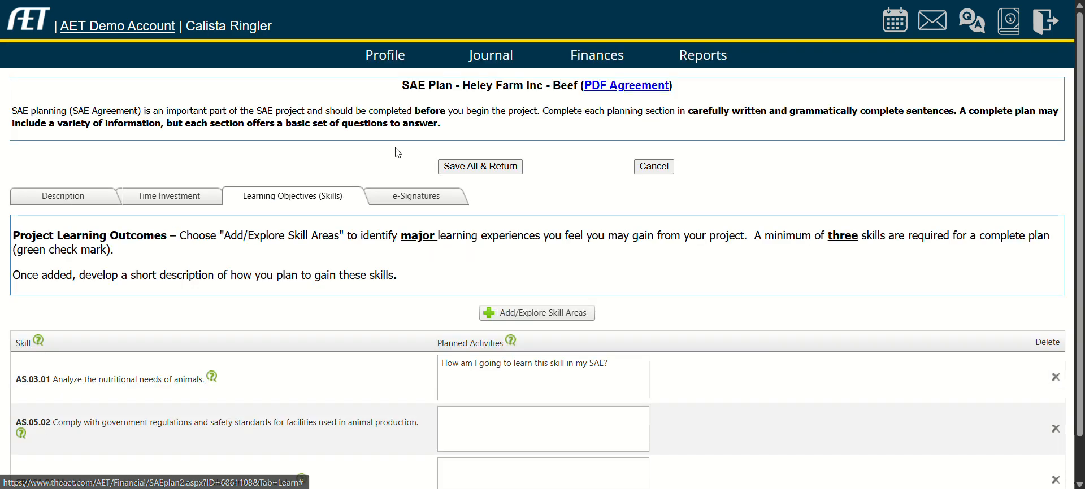
left_click(402, 200)
scroll(402, 201, "down", 3)
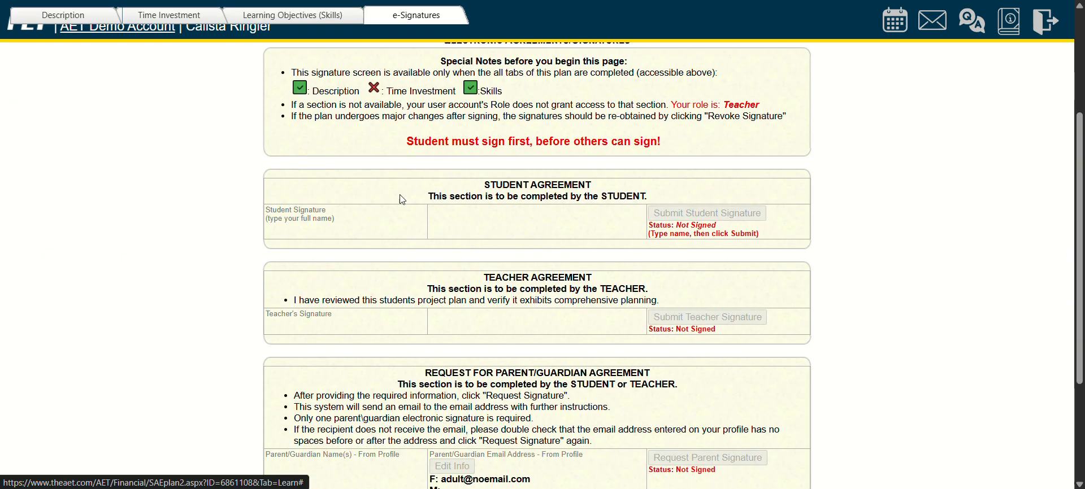
scroll(225, 307, "down", 3)
scroll(225, 306, "up", 5)
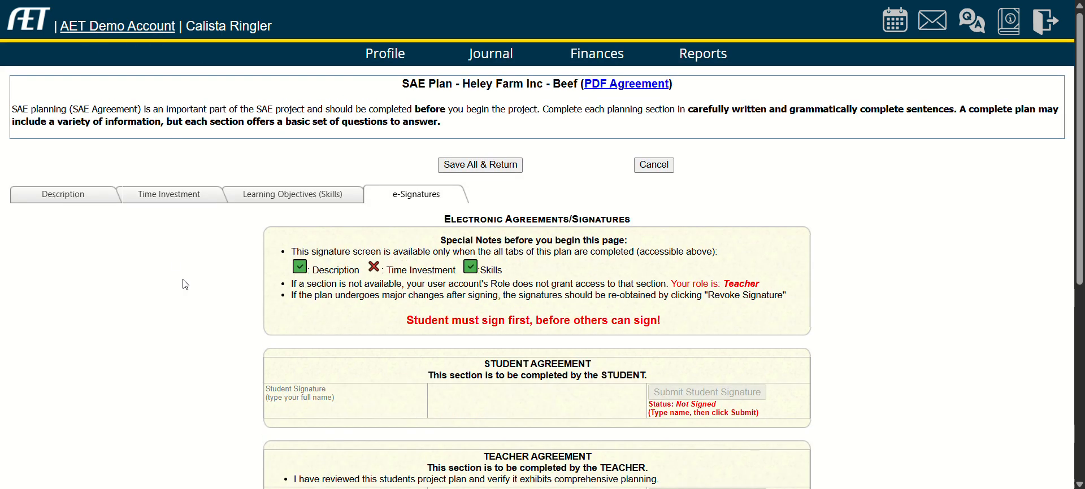
scroll(185, 284, "down", 2)
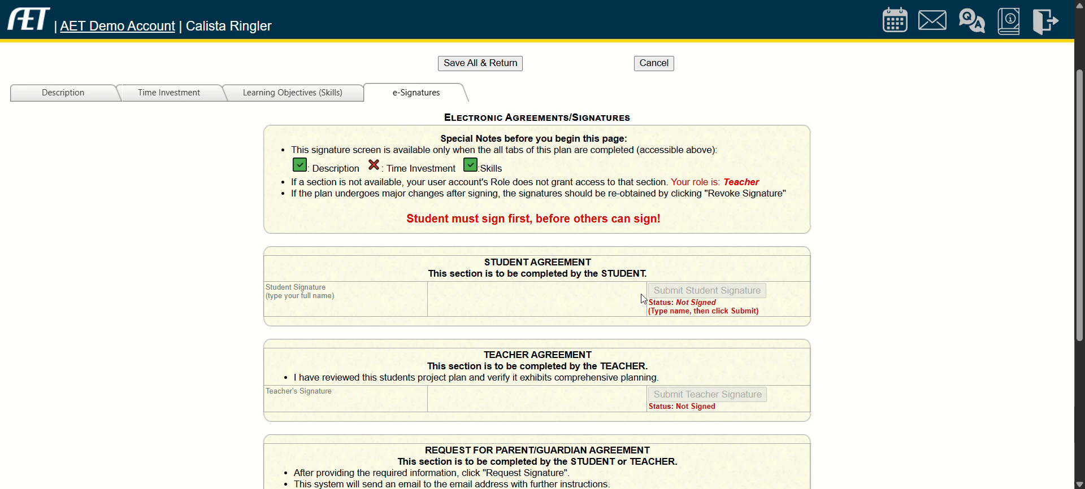
scroll(712, 298, "down", 1)
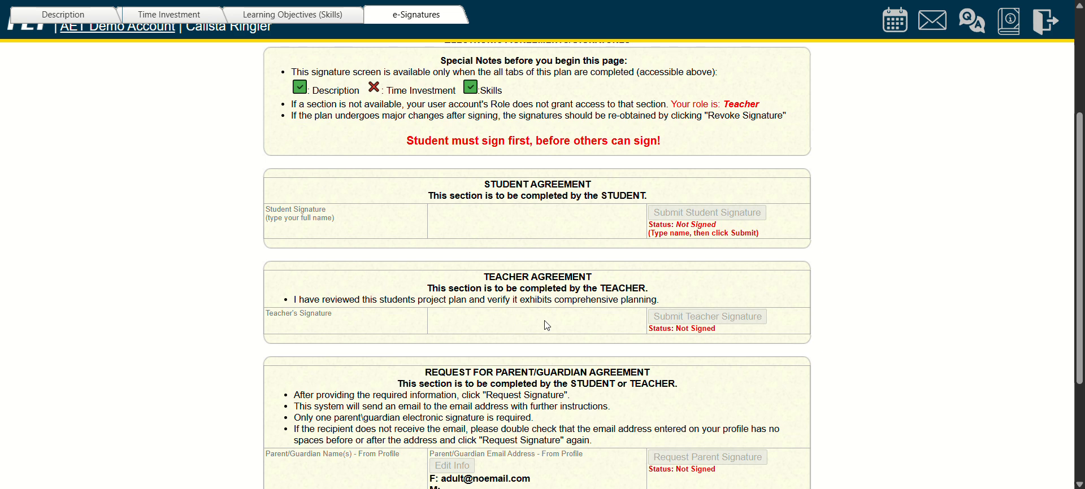
scroll(335, 315, "down", 2)
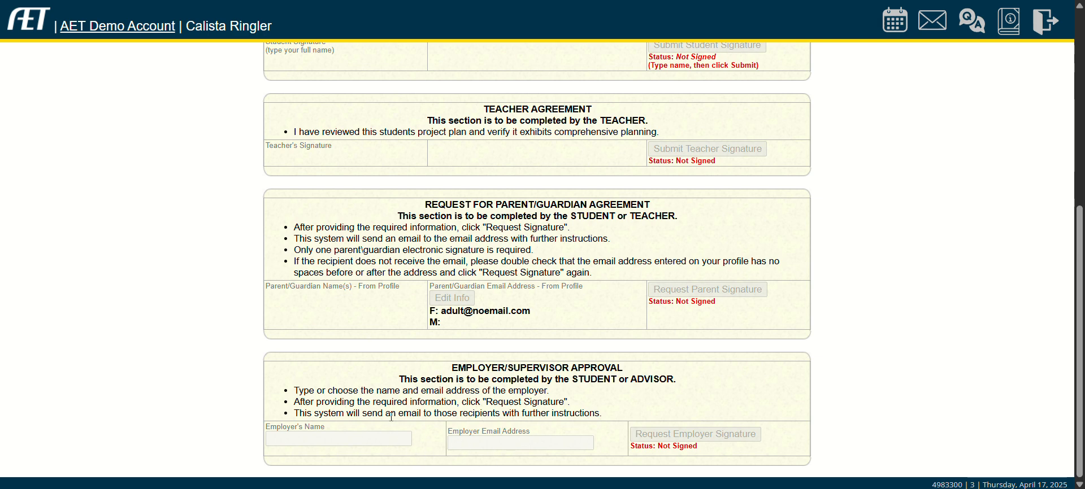
Recheck the section completion marks and signing order notes, and examine how parent/guardian and employer signatures are requested.
scroll(391, 417, "up", 4)
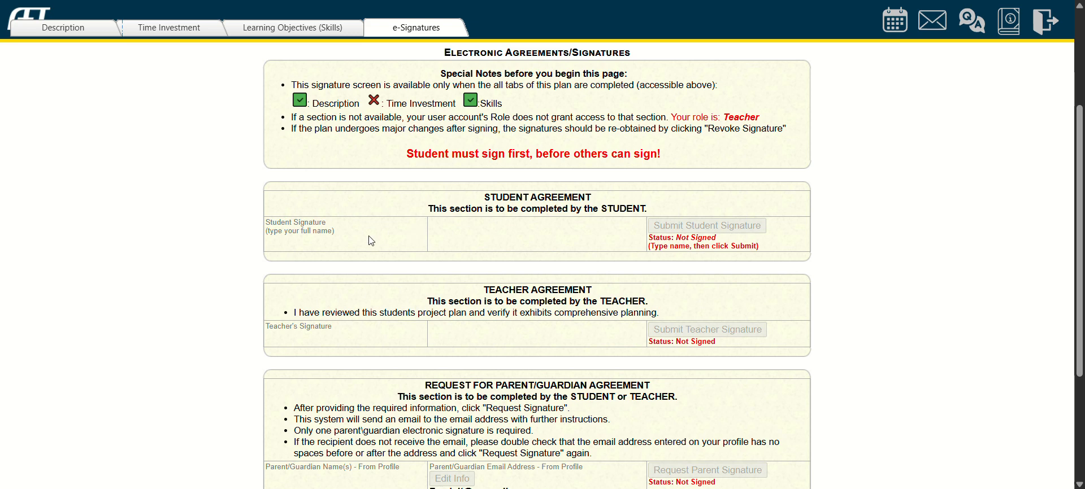
scroll(220, 291, "up", 1)
scroll(220, 291, "up", 1)
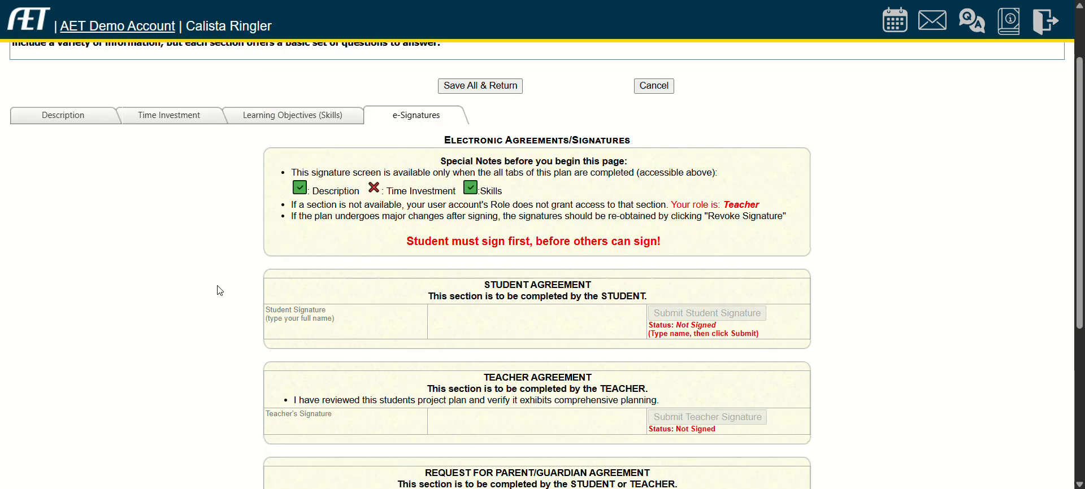
scroll(220, 291, "down", 4)
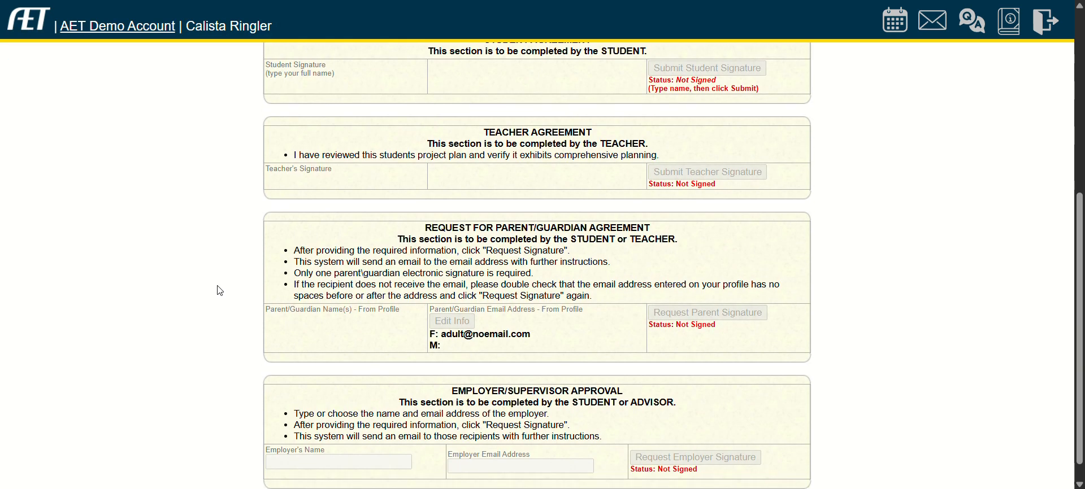
scroll(219, 290, "down", 1)
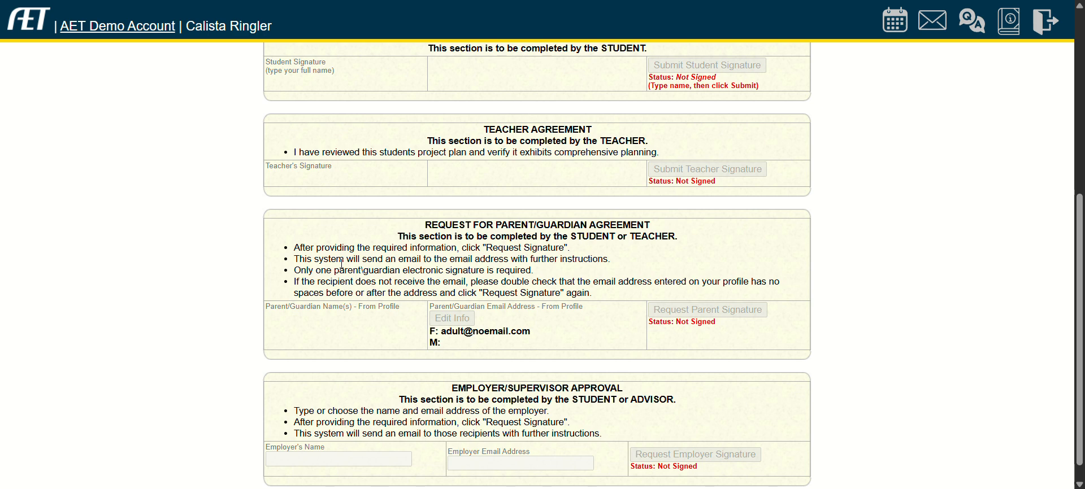
scroll(342, 263, "up", 4)
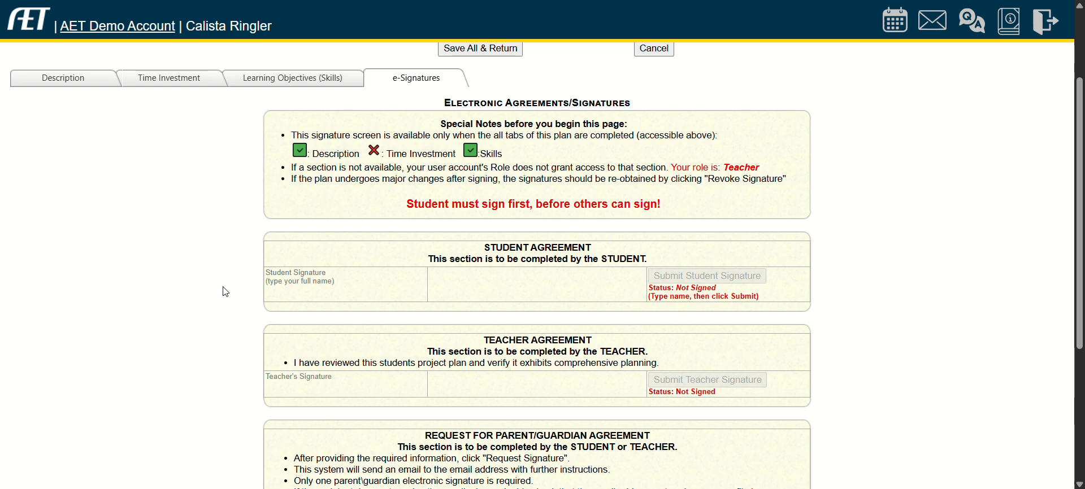
scroll(226, 291, "up", 2)
scroll(501, 271, "down", 6)
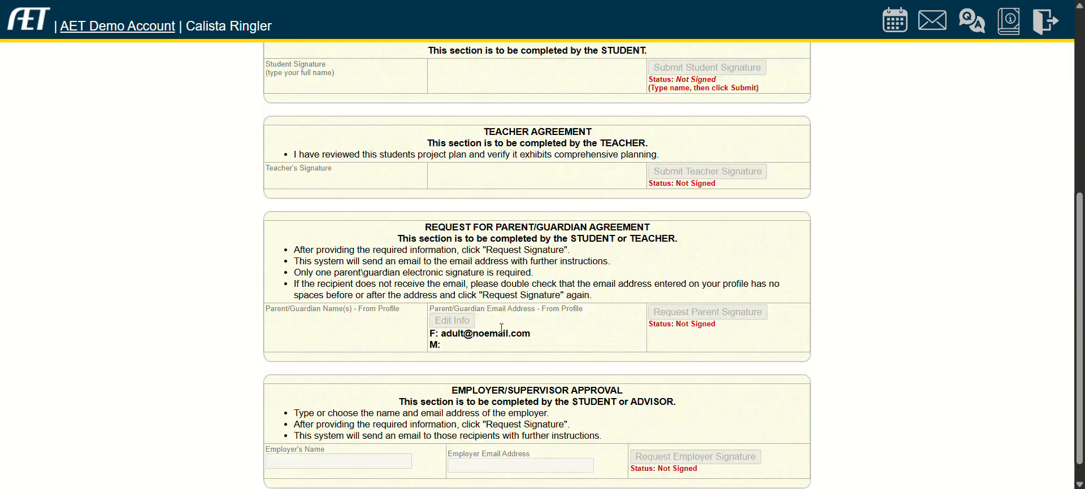
scroll(502, 328, "down", 1)
scroll(502, 328, "up", 6)
scroll(502, 328, "down", 6)
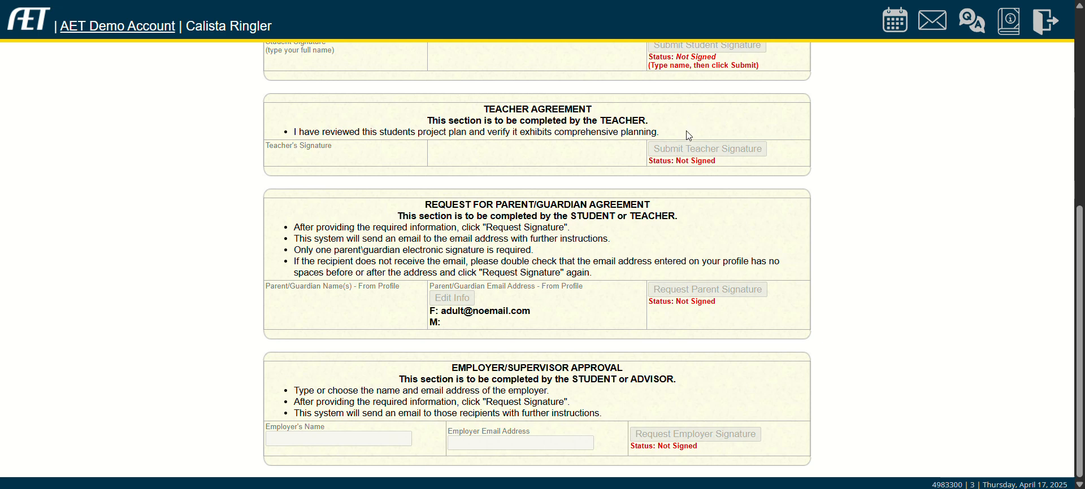
Save all sections of the Beef SAE plan and return to the project/experience manager.
scroll(526, 278, "up", 5)
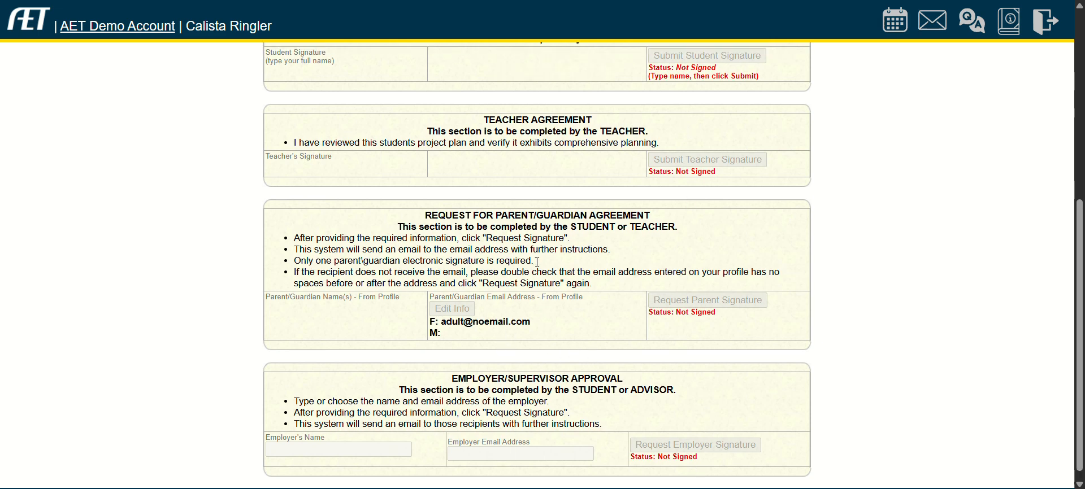
scroll(529, 178, "up", 1)
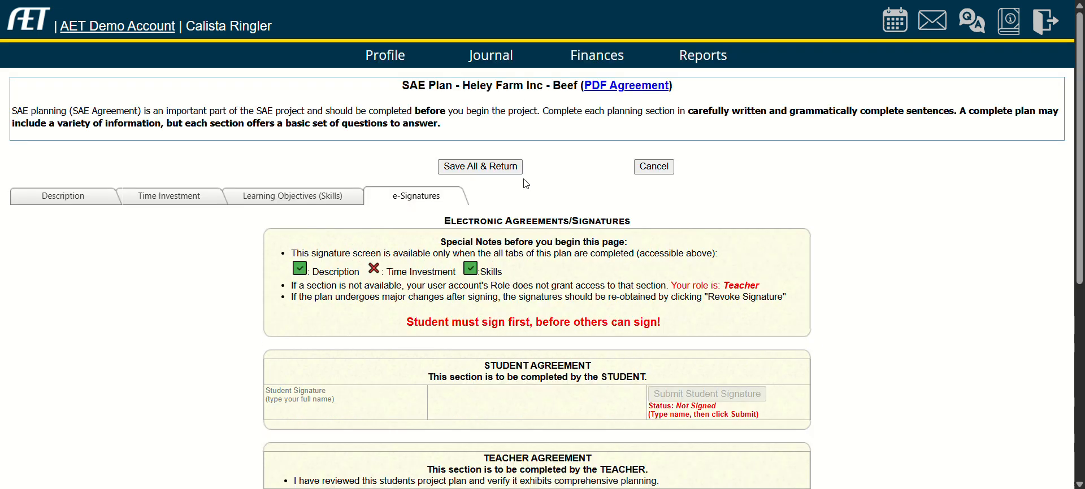
left_click(492, 168)
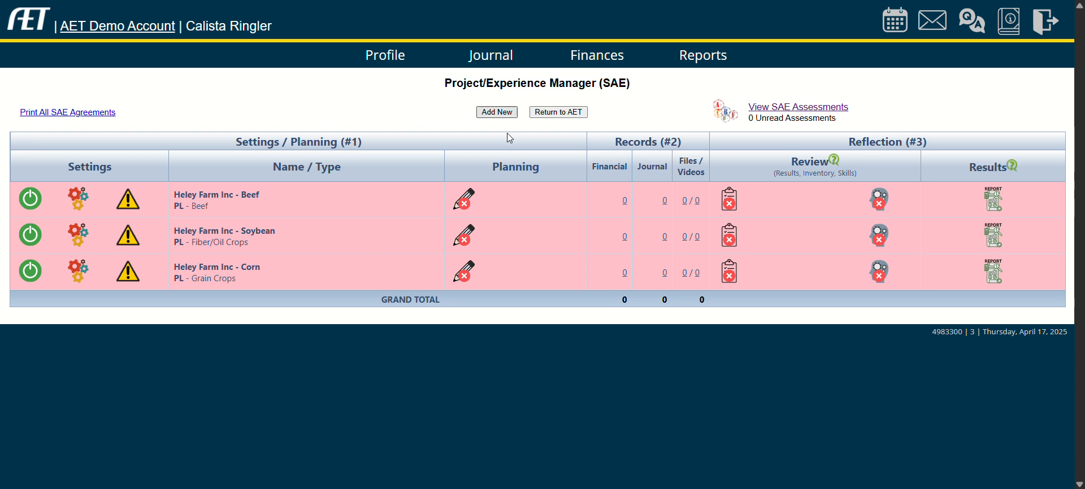
Open the Beef experience's financial records and start a new placement SAE paycheck entry.
left_click(625, 202)
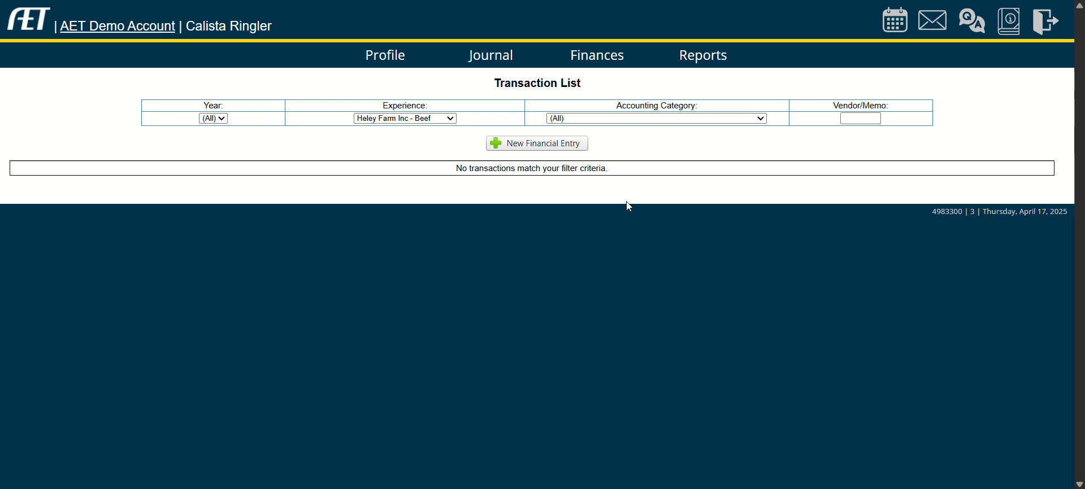
left_click(539, 148)
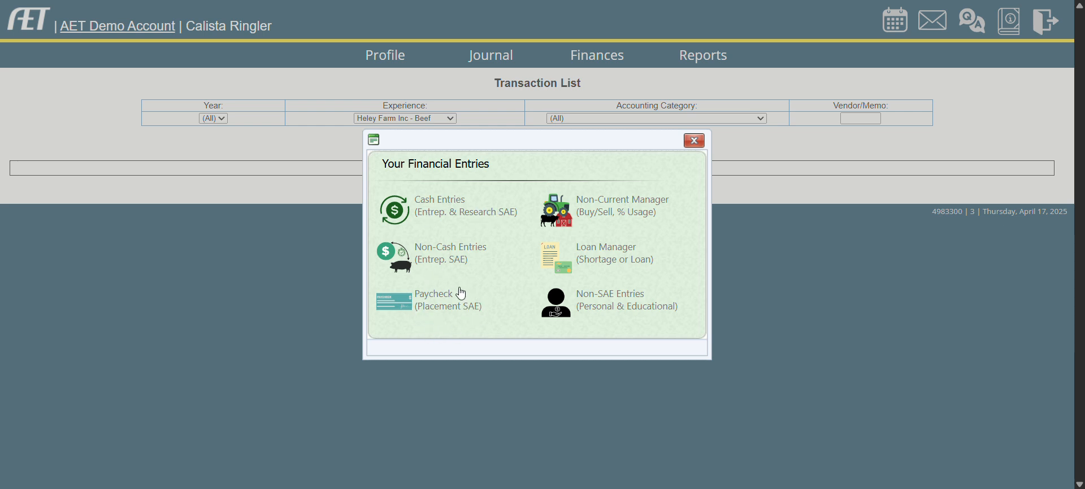
left_click(403, 304)
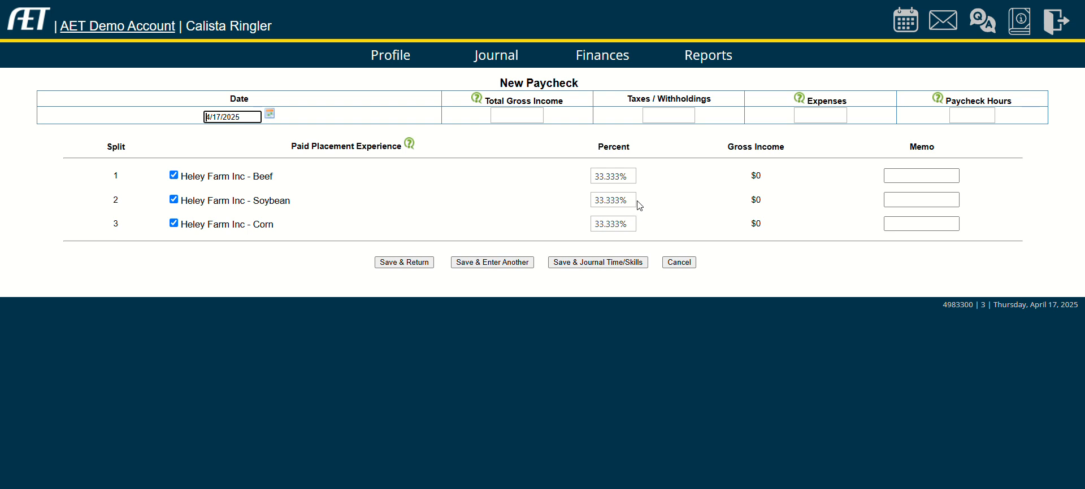
Set the paycheck's date to June 27, 2025.
left_click(270, 114)
left_click(213, 132)
left_click(213, 132)
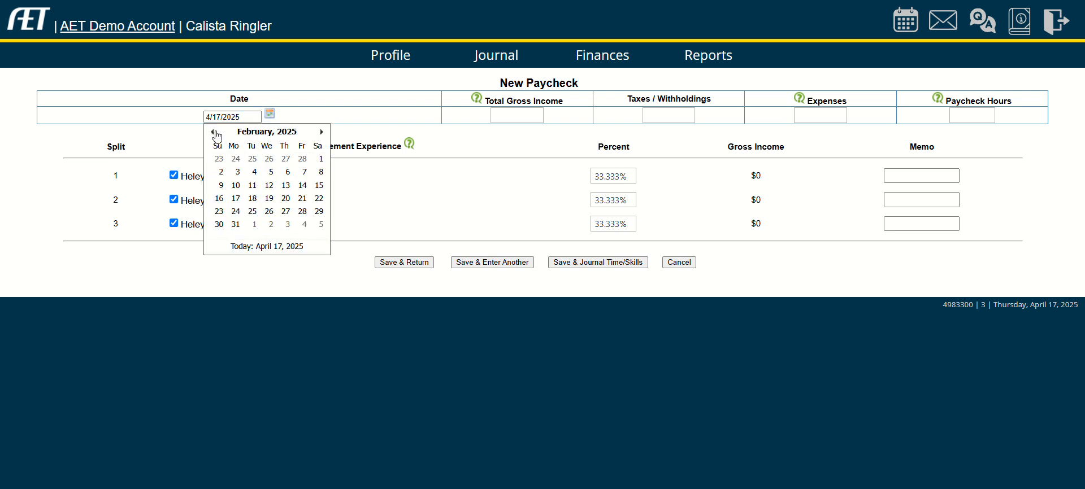
left_click(282, 133)
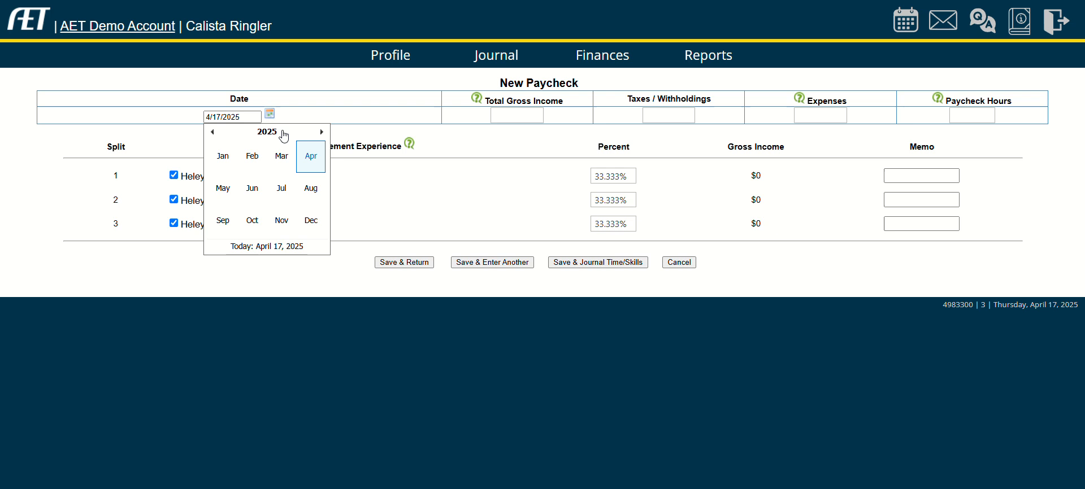
left_click(252, 188)
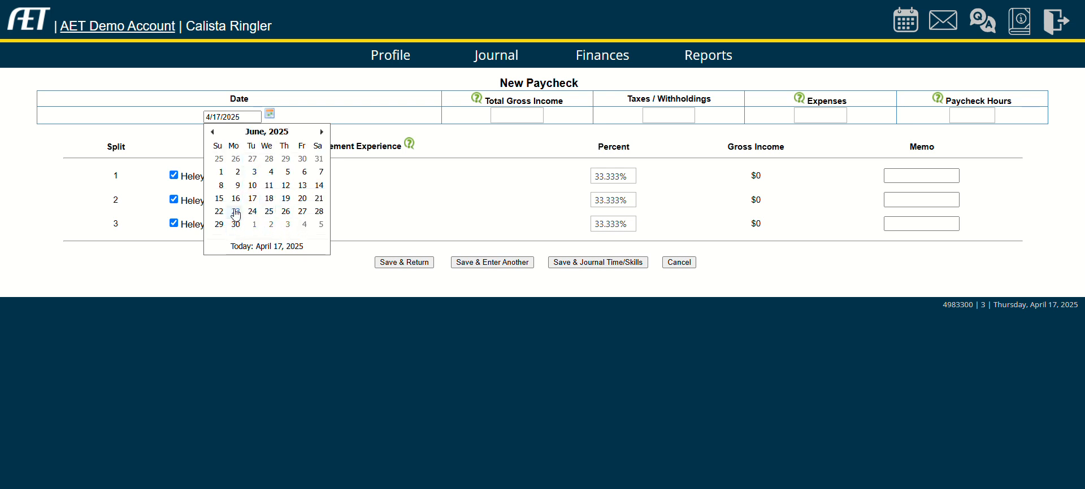
left_click(303, 213)
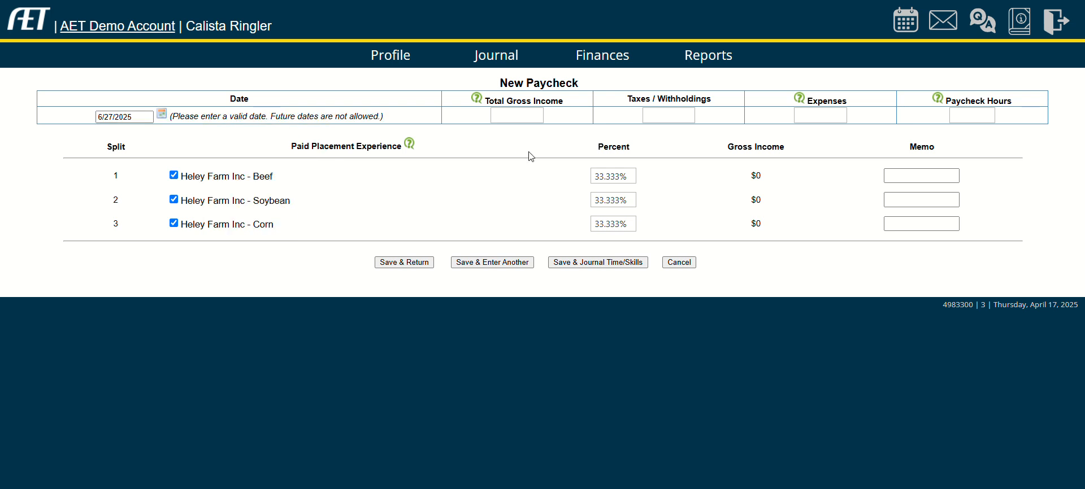
Enter a total gross income of $500, taxes/withholdings of $50, expenses of $0 and 85 paycheck hours.
left_click(526, 116)
type("500")
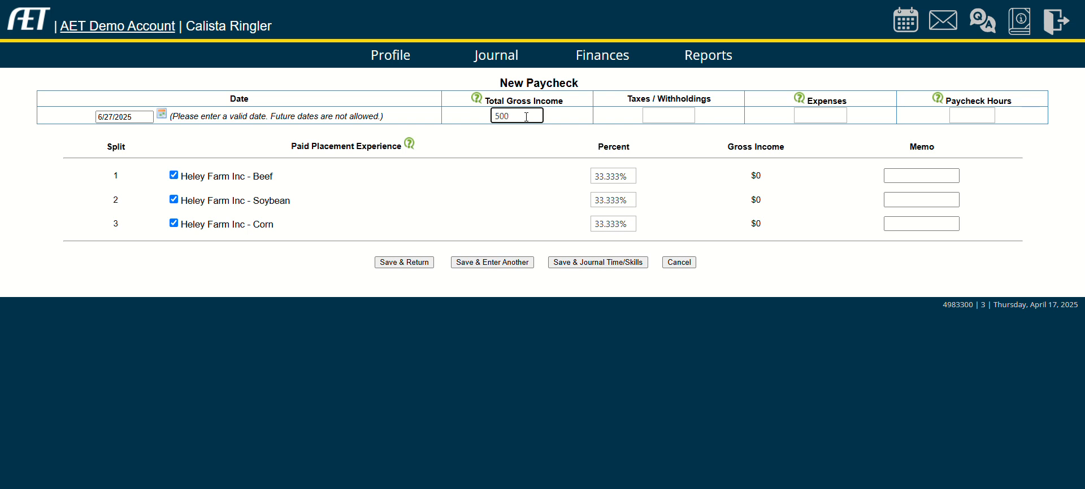
key("Tab")
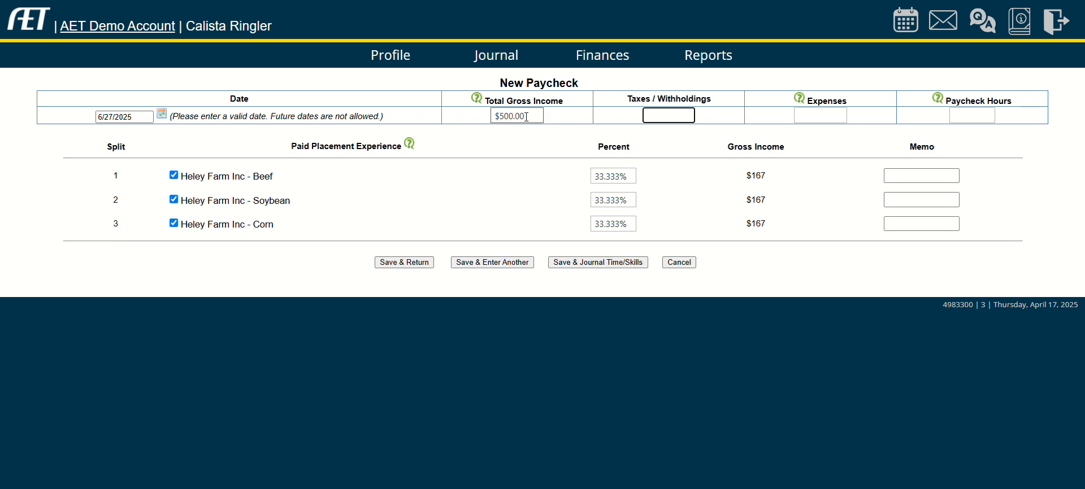
type("50")
key("Tab")
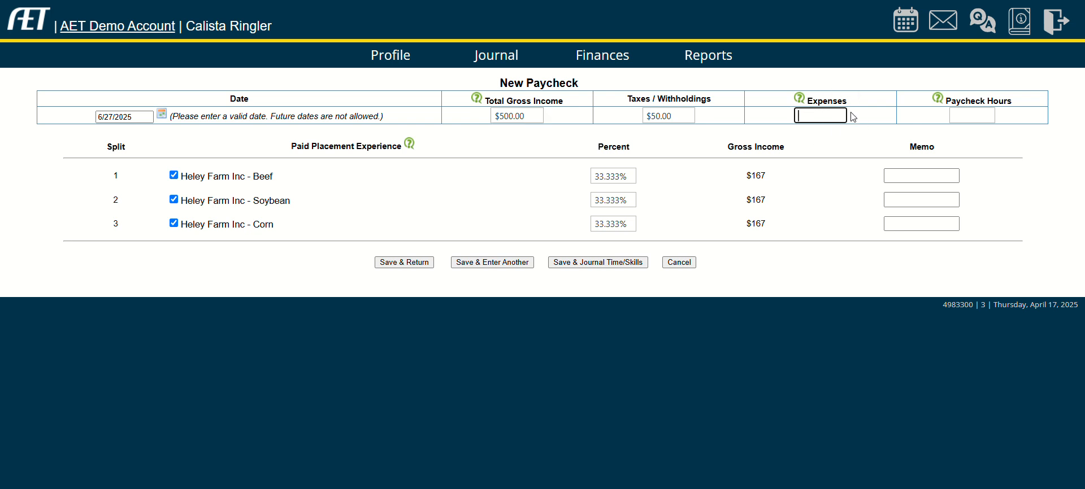
type("0")
left_click(972, 117)
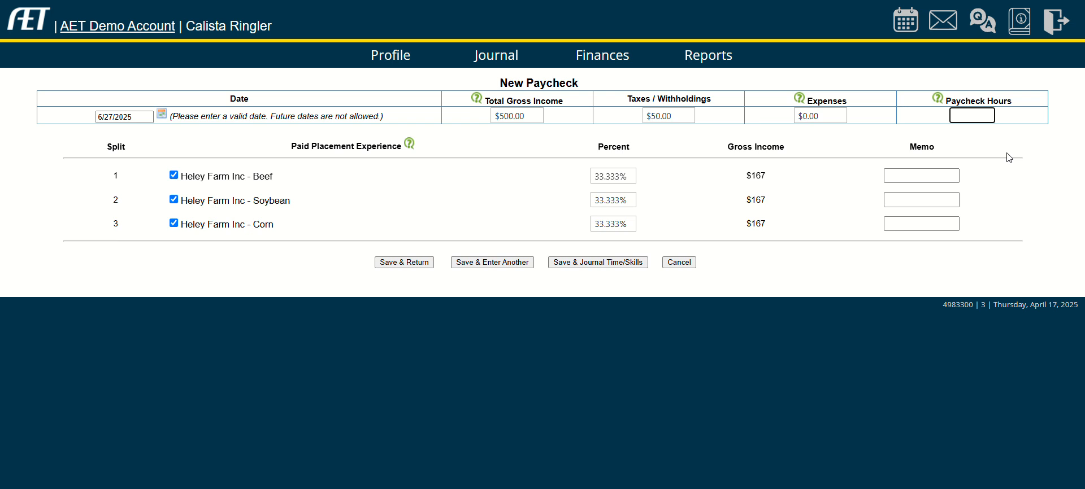
type("85")
key("Tab")
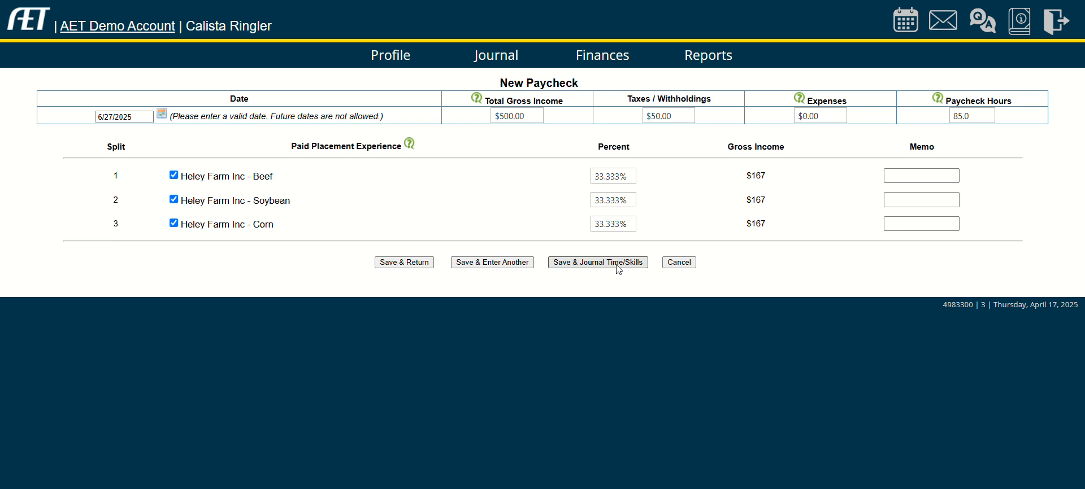
Try to save the paycheck and continue to journaling time and skills, and cancel the entry.
left_click(587, 264)
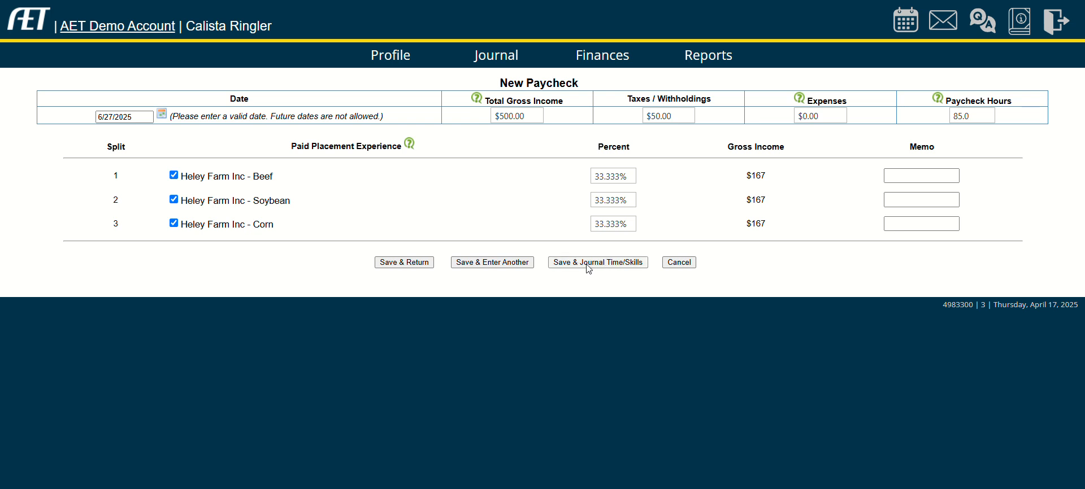
left_click(587, 265)
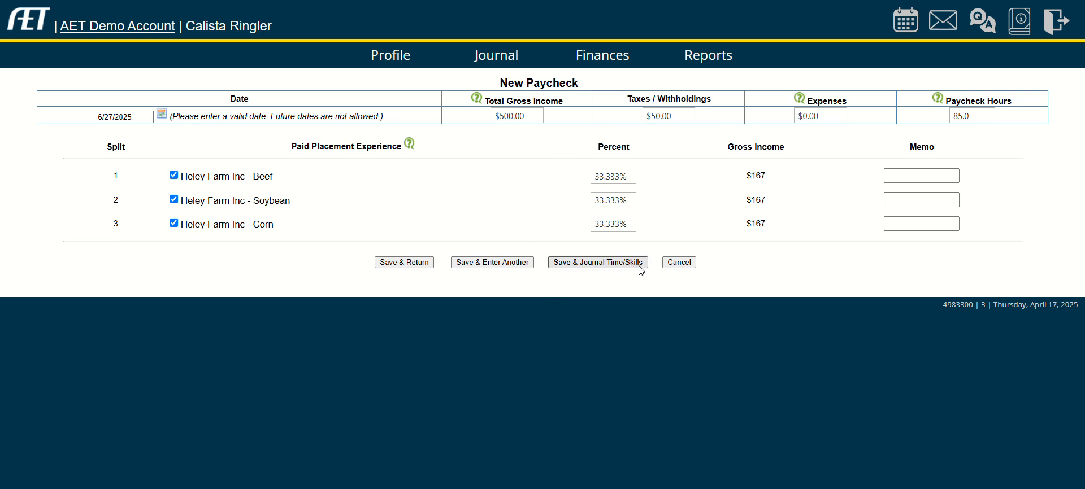
left_click(681, 263)
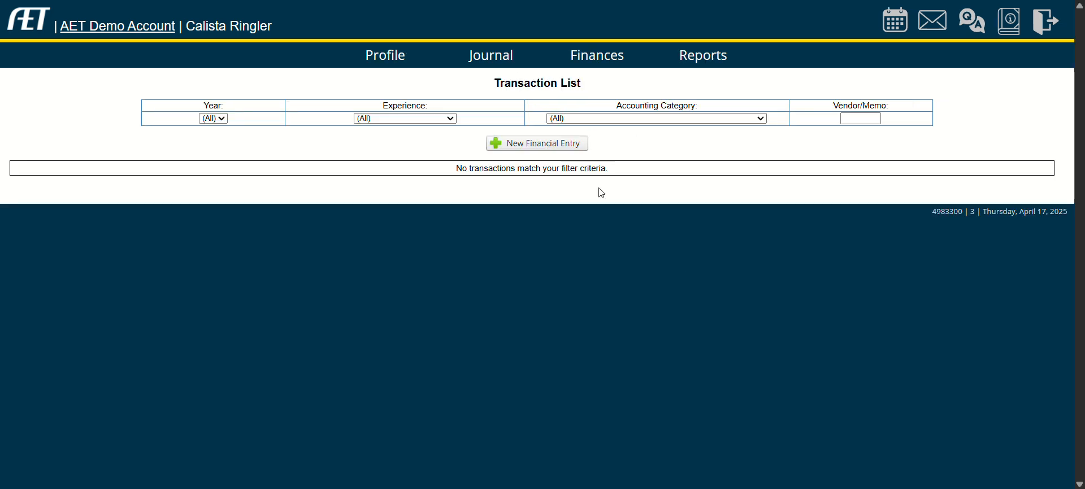
Start a new journal entry for time in the SAE.
left_click(500, 58)
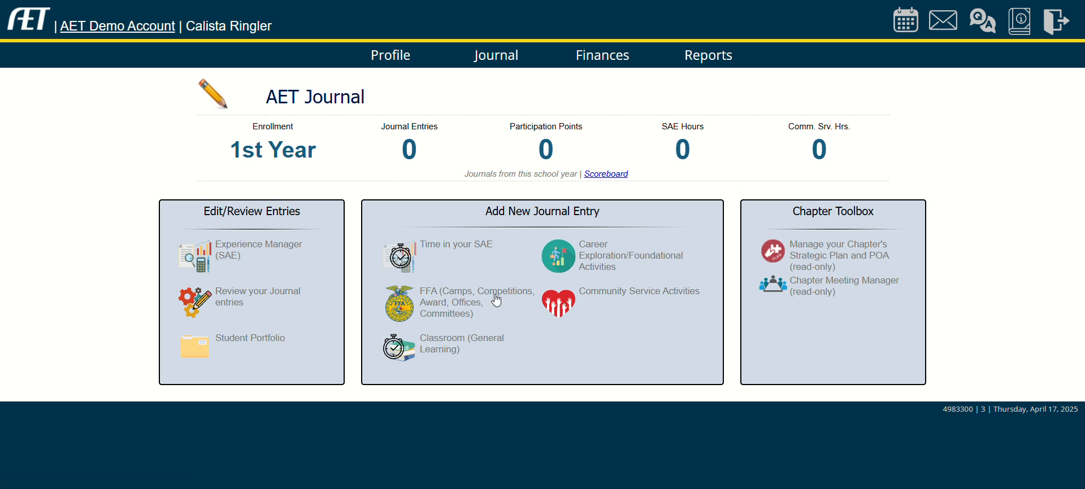
left_click(445, 243)
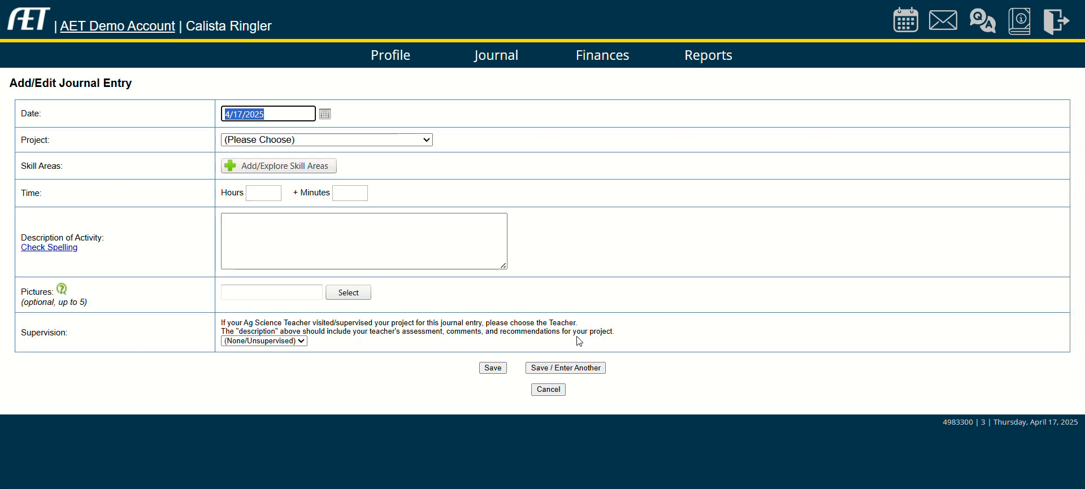
Try to move the journal entry's date to June 2025.
left_click(325, 114)
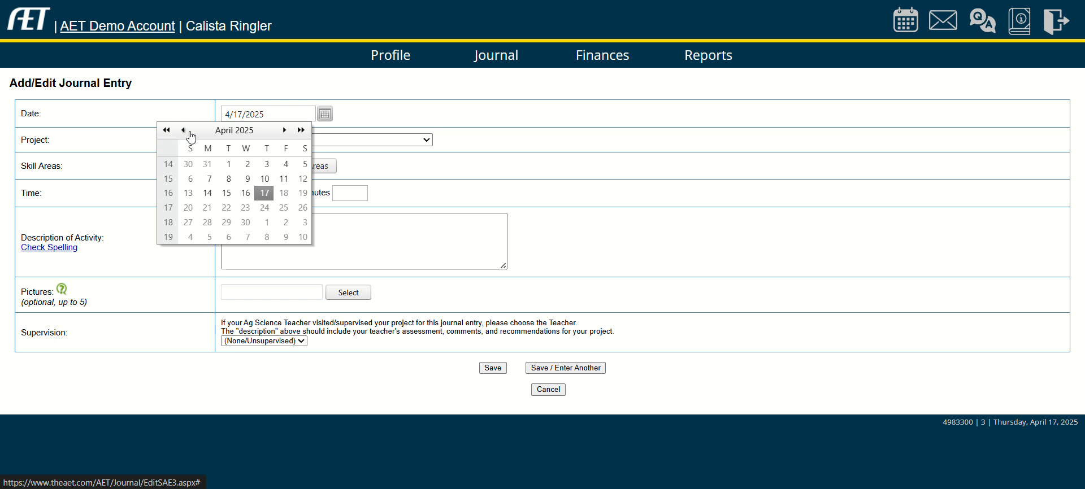
left_click(191, 135)
left_click(244, 182)
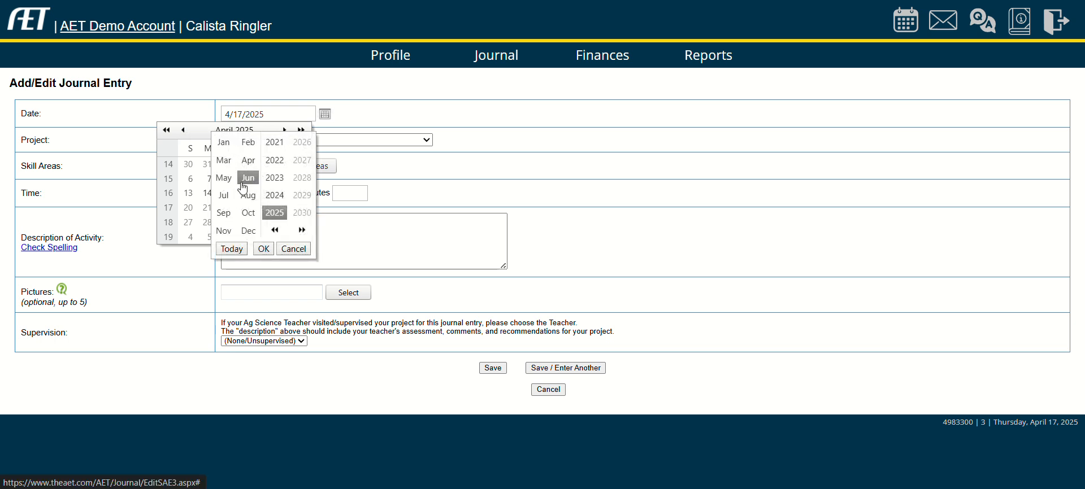
left_click(264, 249)
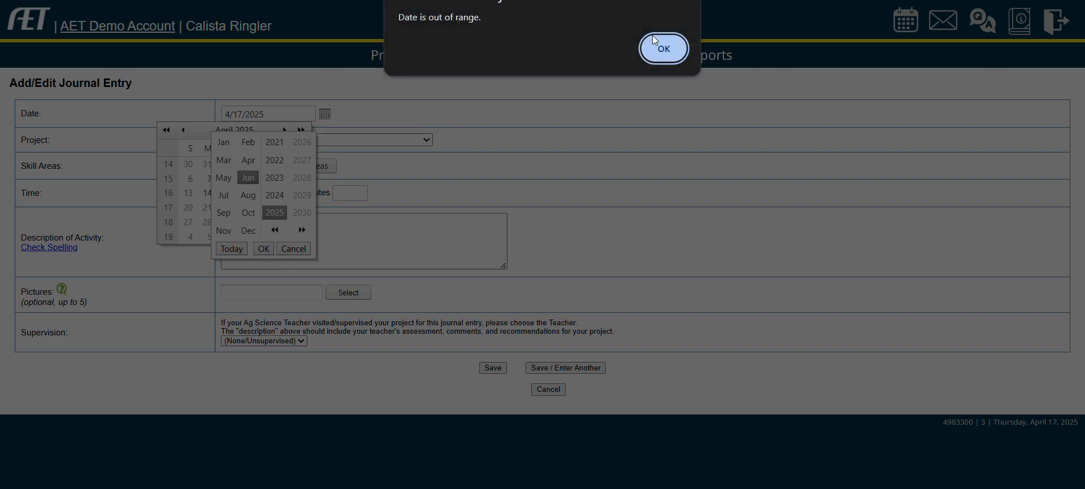
left_click(670, 50)
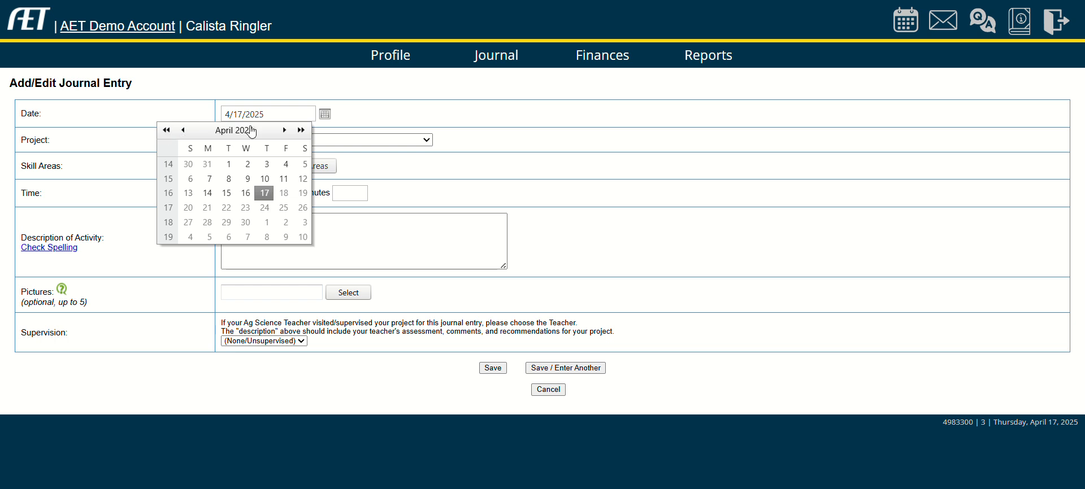
Set the journal entry's date to June 28, 2024.
left_click(252, 131)
left_click(315, 189)
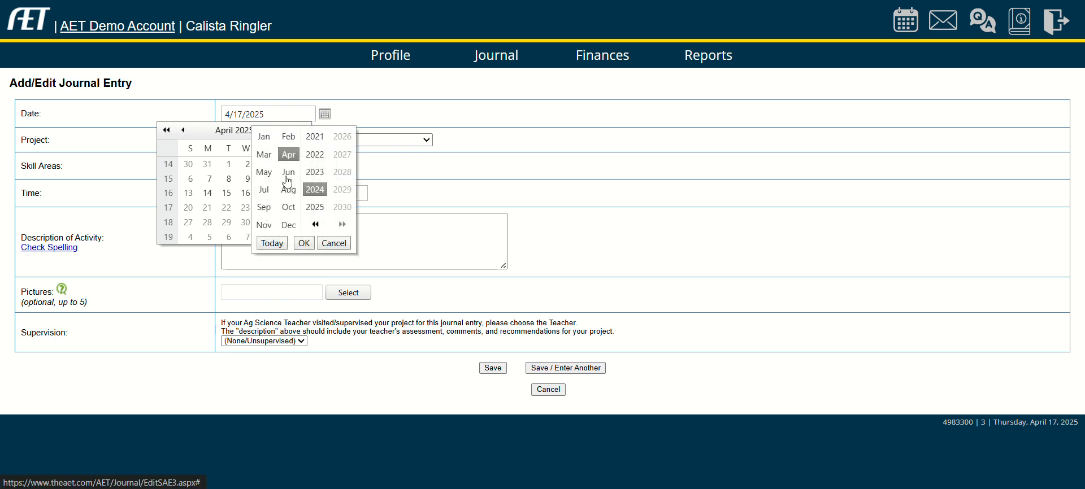
left_click(288, 171)
left_click(304, 243)
left_click(285, 225)
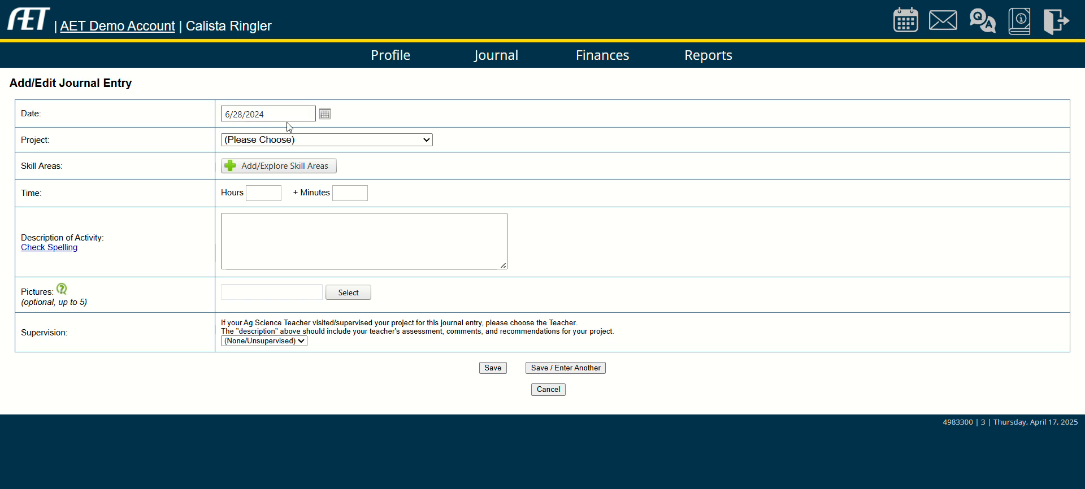
Assign the journal entry to the Heley Farm Inc - Beef project and set its time to 32 hours.
left_click(282, 141)
left_click(285, 170)
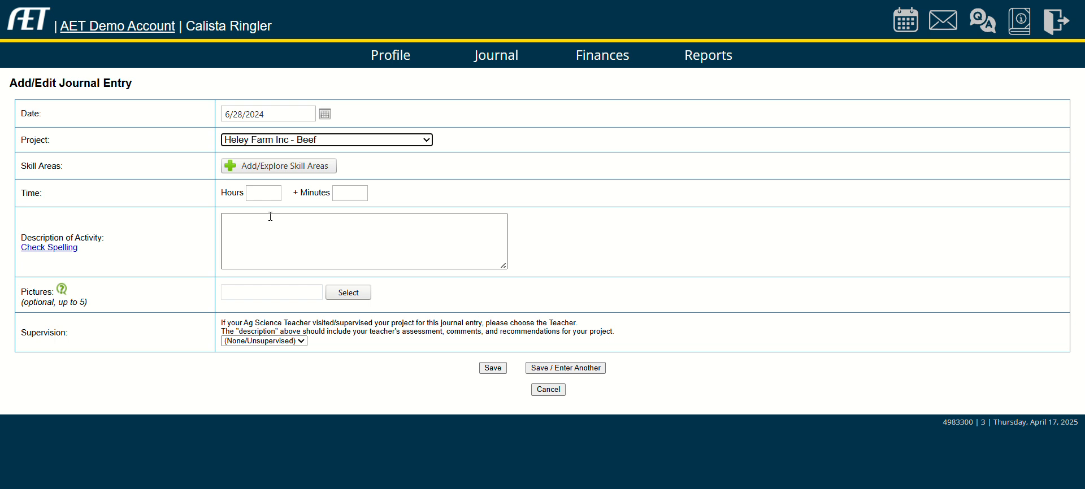
left_click(261, 195)
right_click(261, 199)
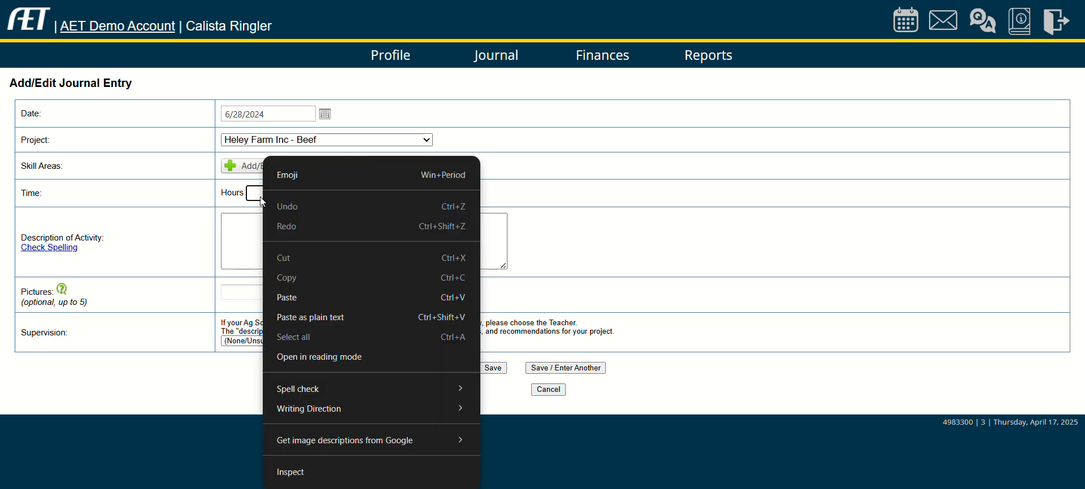
left_click(256, 195)
type("3")
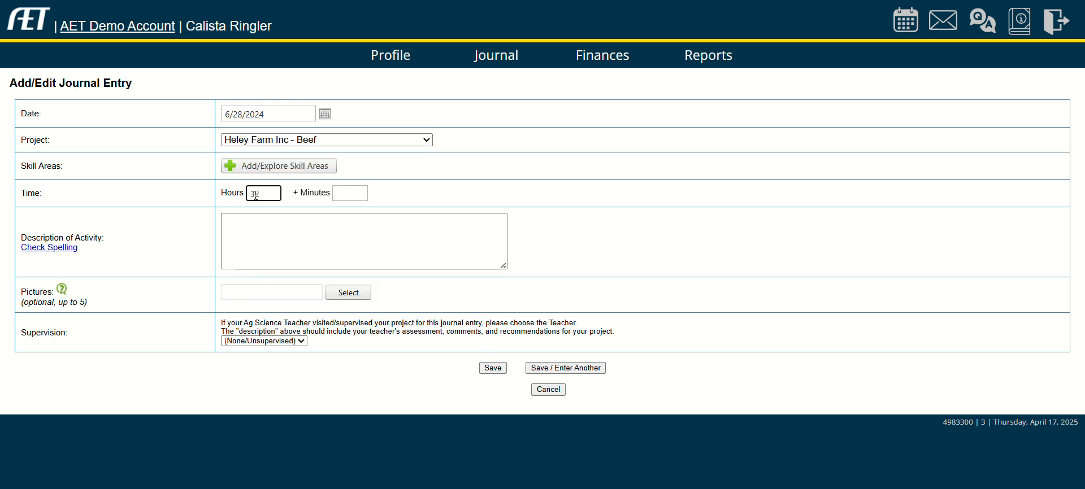
Begin the activity description with "Feeding cattle. I was responsible for mixing rations and transporting it to the herd. I had to make sure that".
left_click(267, 250)
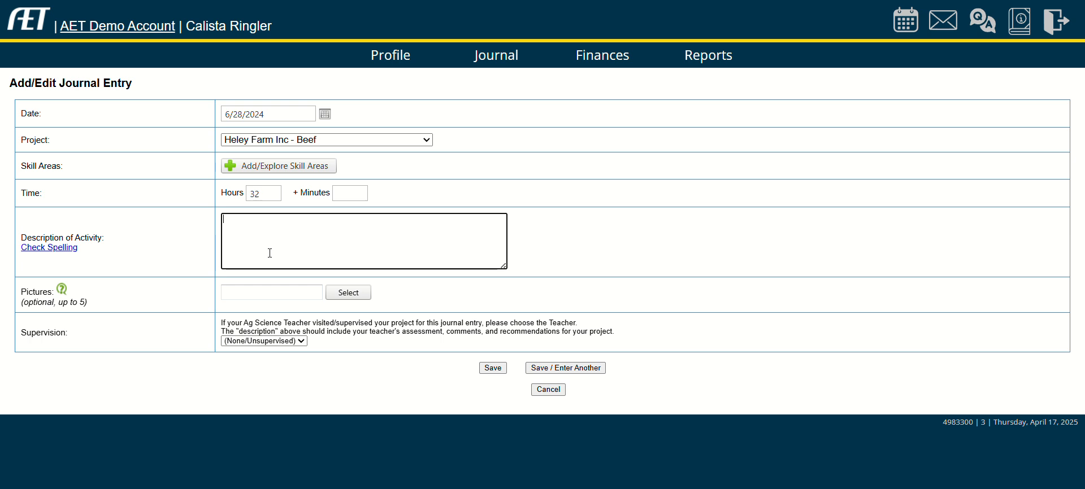
type("Feeding cattle. I was responsible for ")
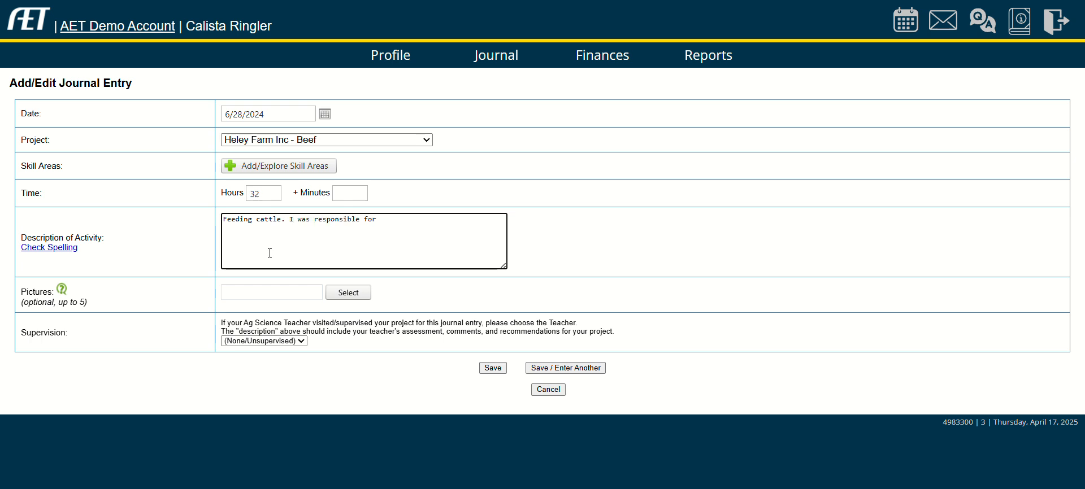
type("mixing rations and trasn")
key("BackSpace")
key("BackSpace")
type("sporting it t")
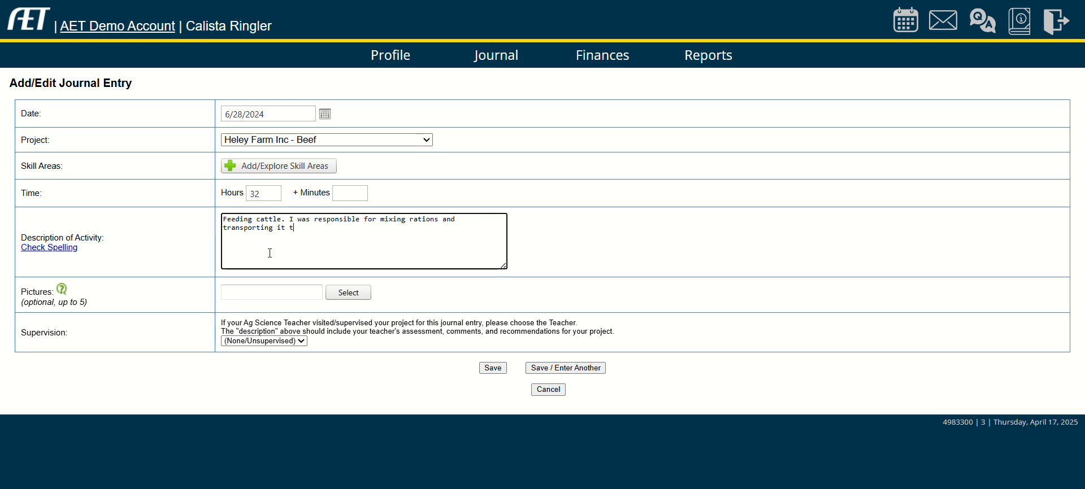
type("o the herd. I had to make sure that ")
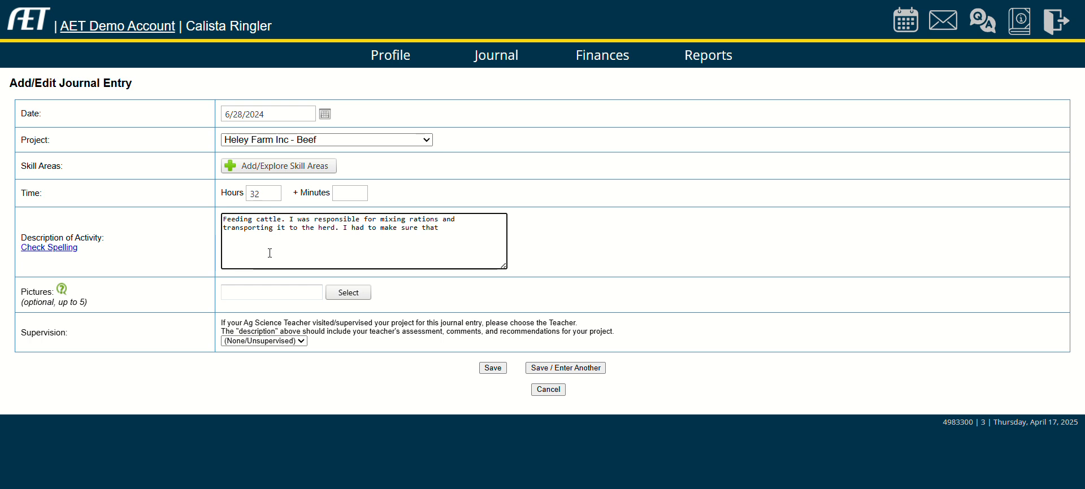
Complete the activity description with "the feed was spread out for all animals to have access to." and select the whole text.
type("the fe")
type("ed was spread o")
type("ut for all animals to ")
type("have access to")
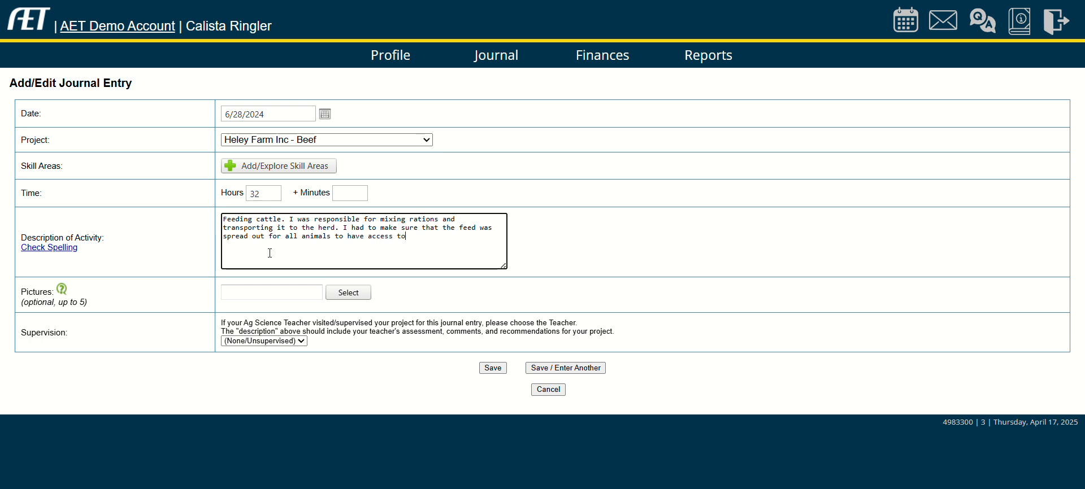
type(".")
left_click_drag(224, 219, 458, 245)
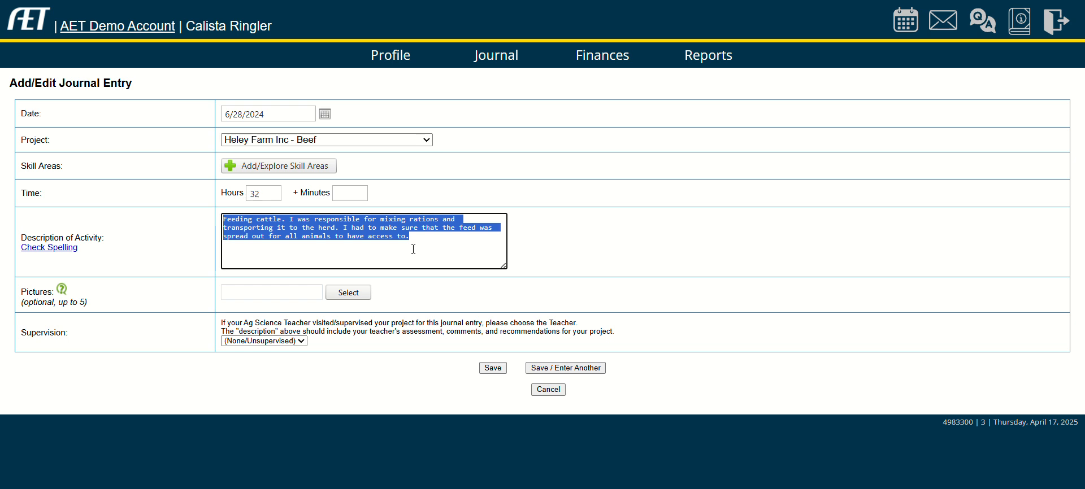
Add the skill AS.03.01, Analyze the nutritional needs of animals, to the journal entry from the project plan skill areas.
left_click(217, 264)
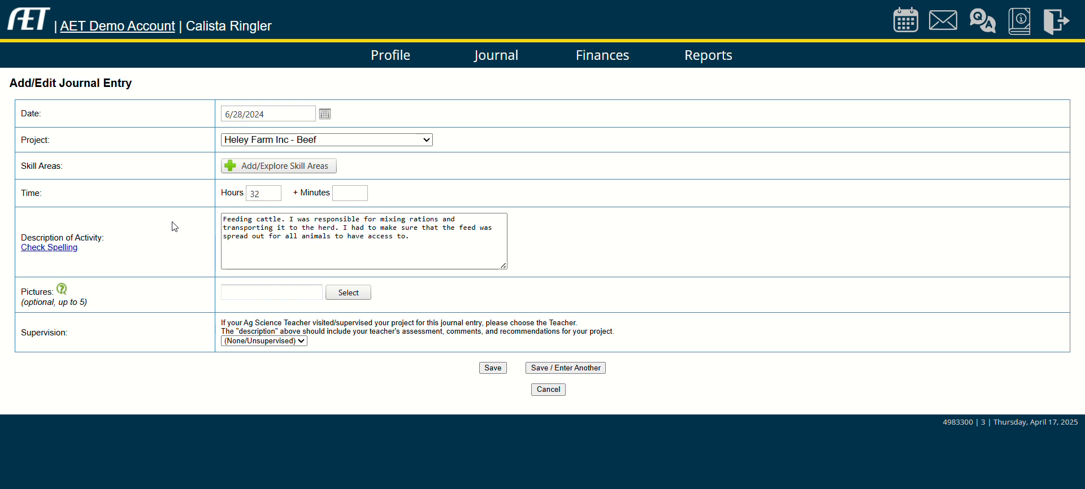
left_click(264, 197)
left_click(260, 166)
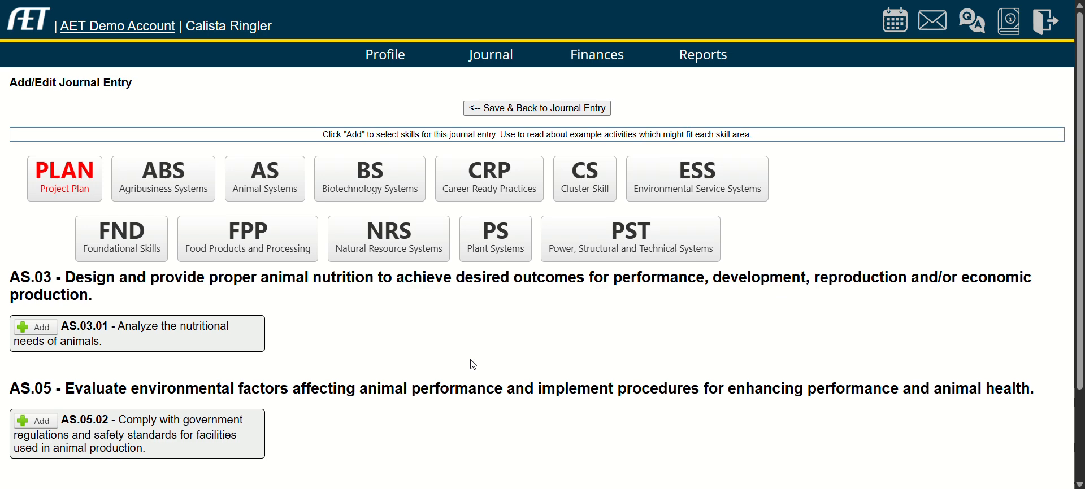
scroll(474, 364, "down", 2)
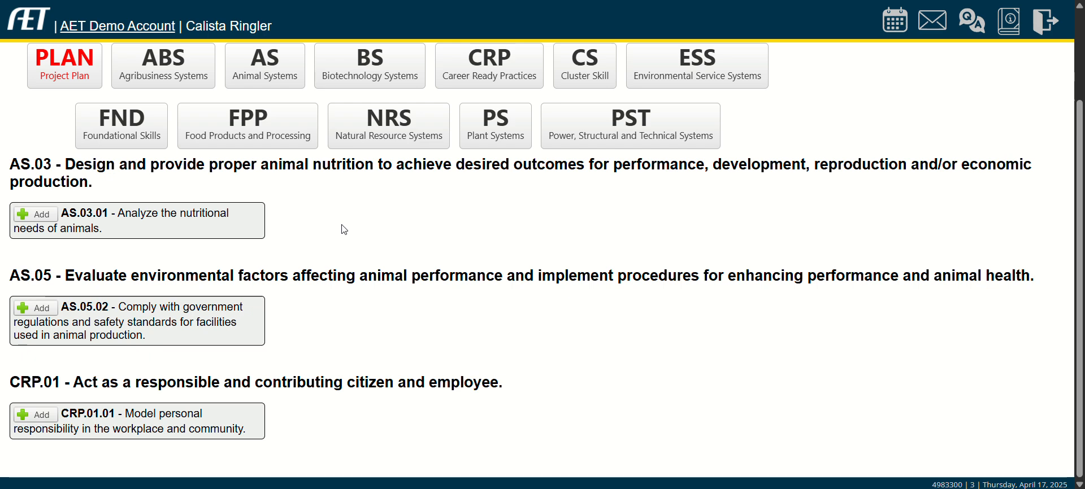
scroll(344, 229, "up", 2)
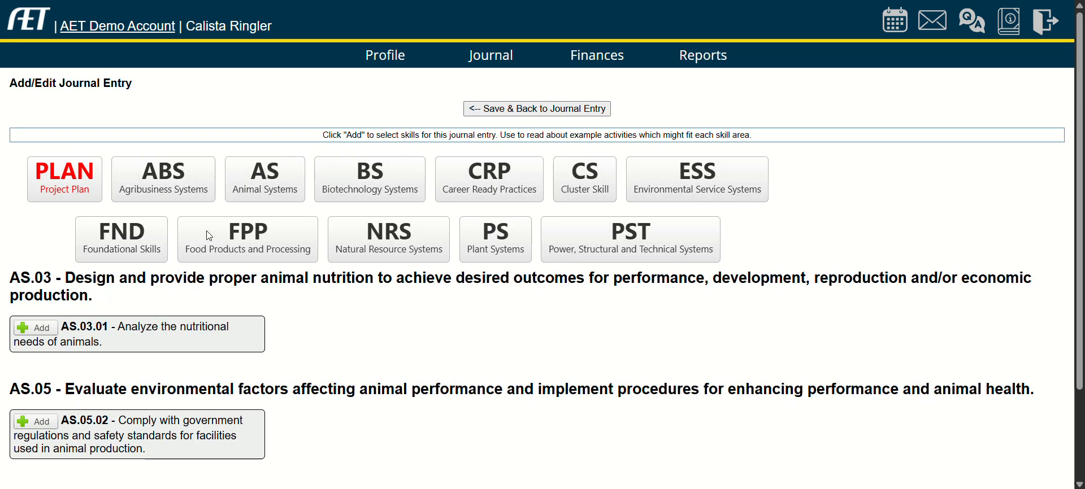
scroll(295, 304, "down", 1)
scroll(295, 304, "down", 2)
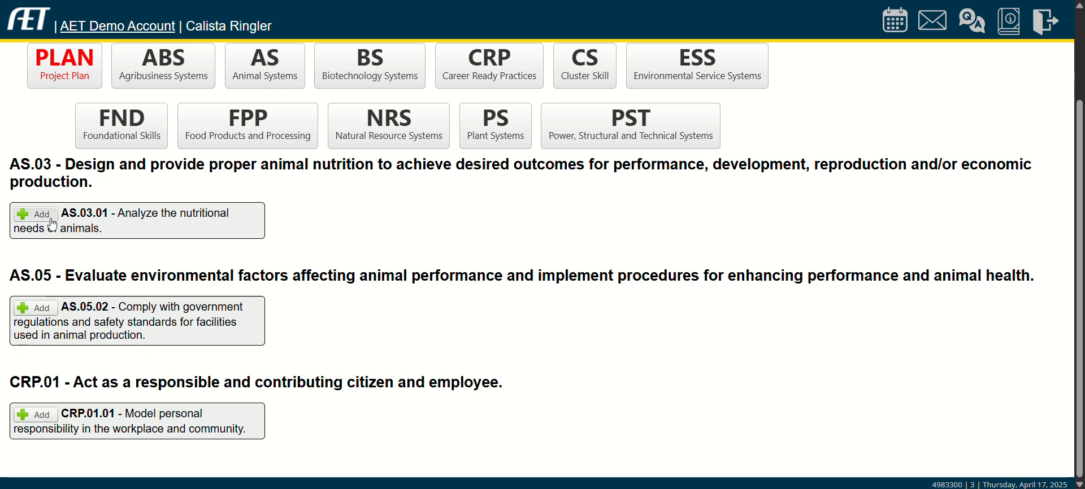
left_click(39, 221)
Add AS.03.02, Analyze feed rations, from the Animal Systems skills and save the selection back to the journal entry.
scroll(366, 265, "up", 2)
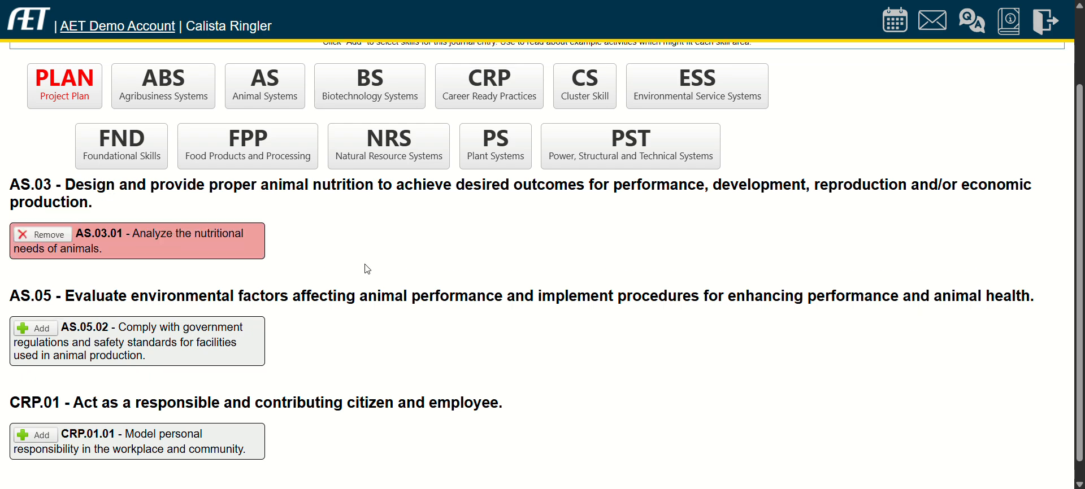
left_click(276, 192)
scroll(653, 434, "down", 1)
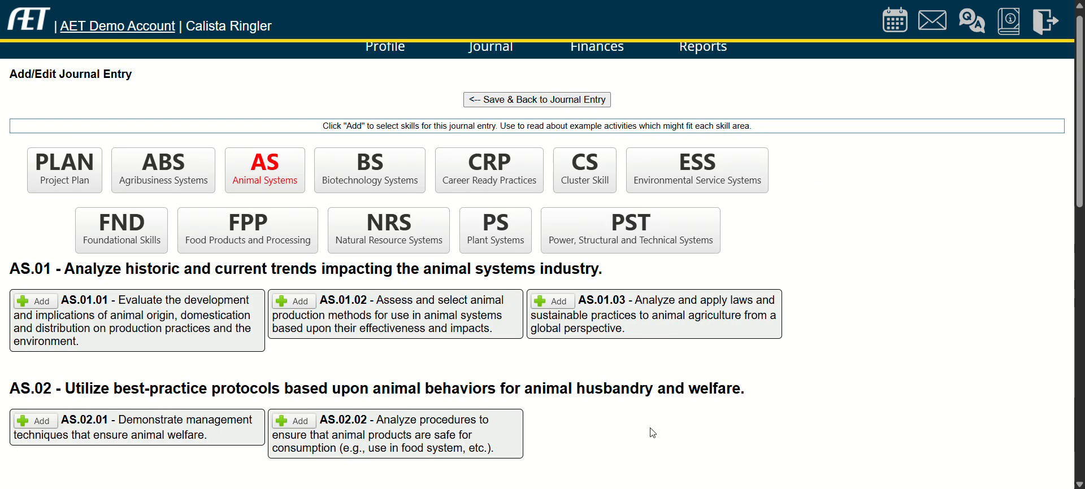
scroll(653, 433, "down", 4)
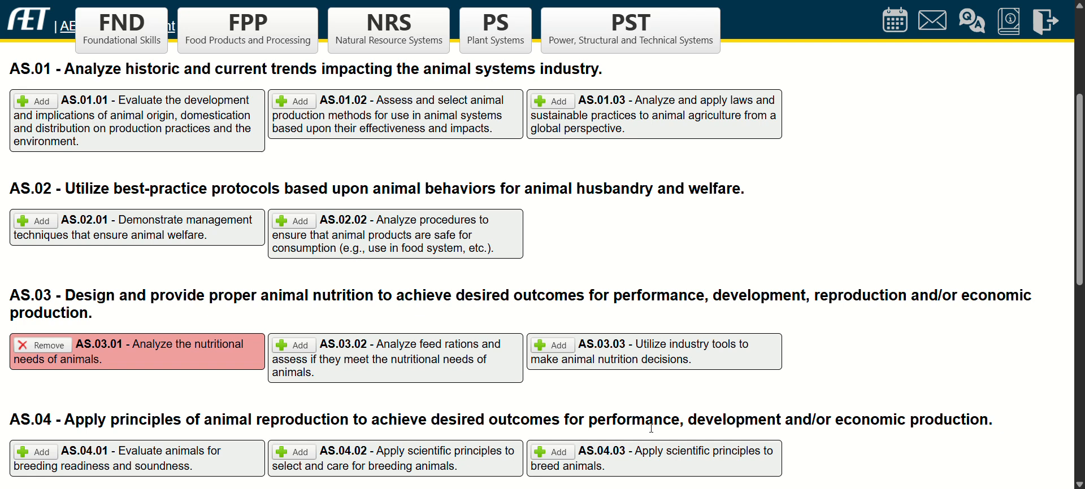
scroll(653, 433, "down", 1)
scroll(861, 364, "down", 1)
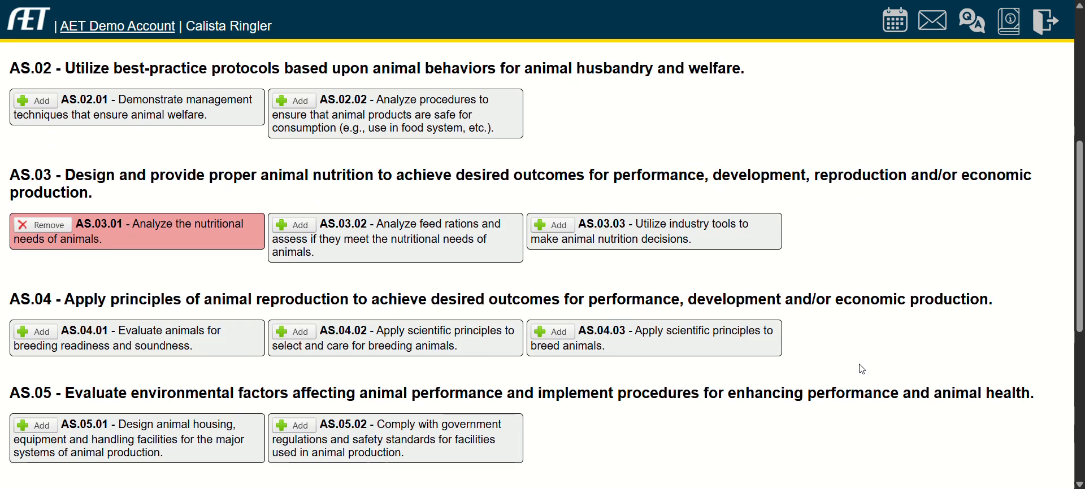
scroll(861, 369, "down", 1)
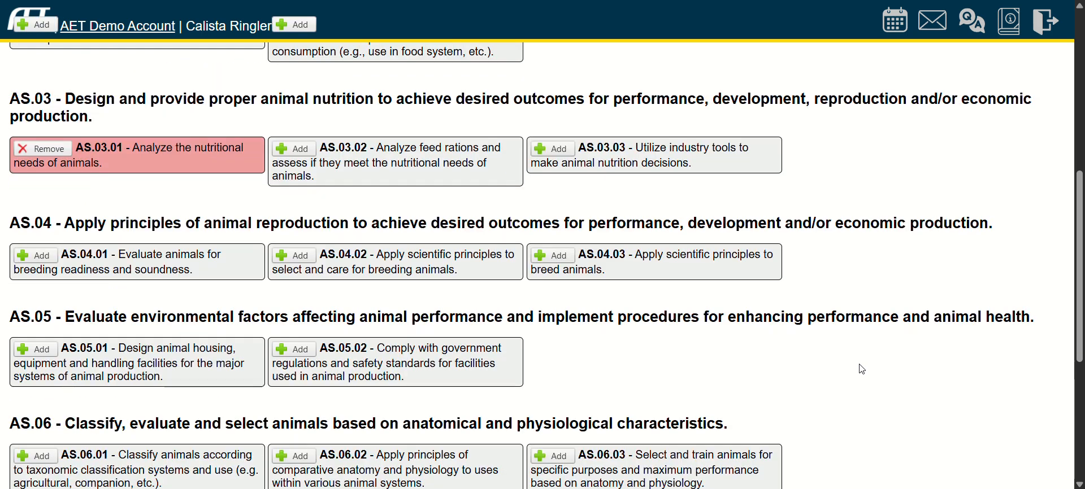
scroll(862, 369, "down", 4)
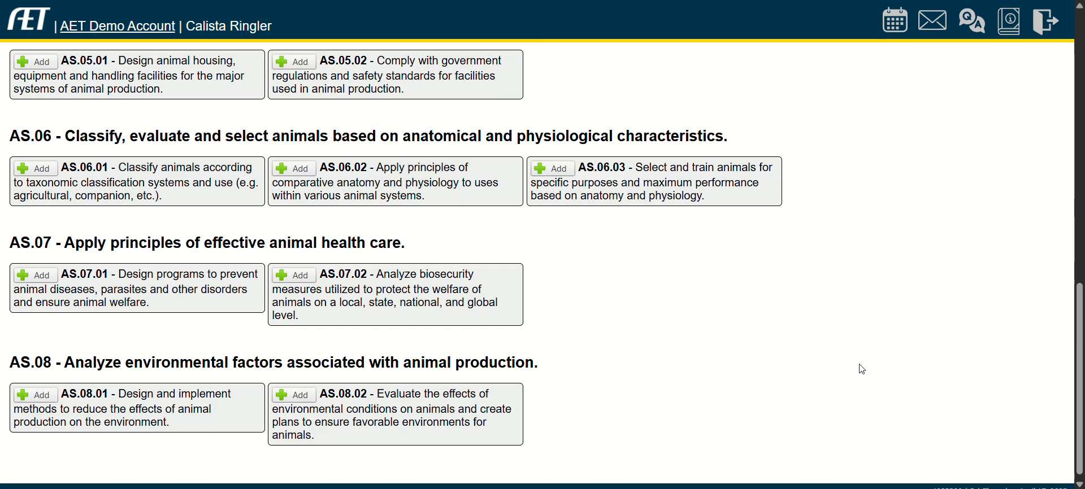
scroll(861, 369, "up", 8)
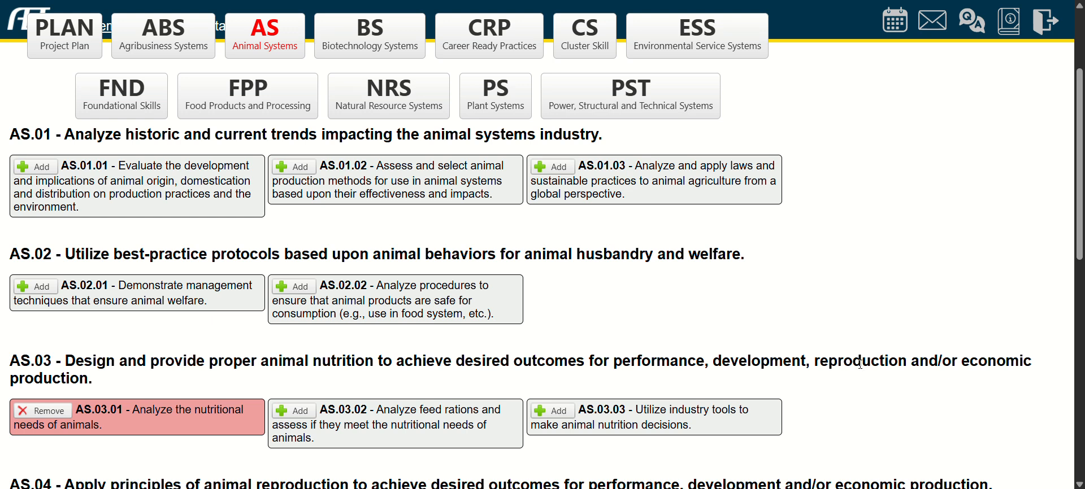
scroll(860, 363, "down", 2)
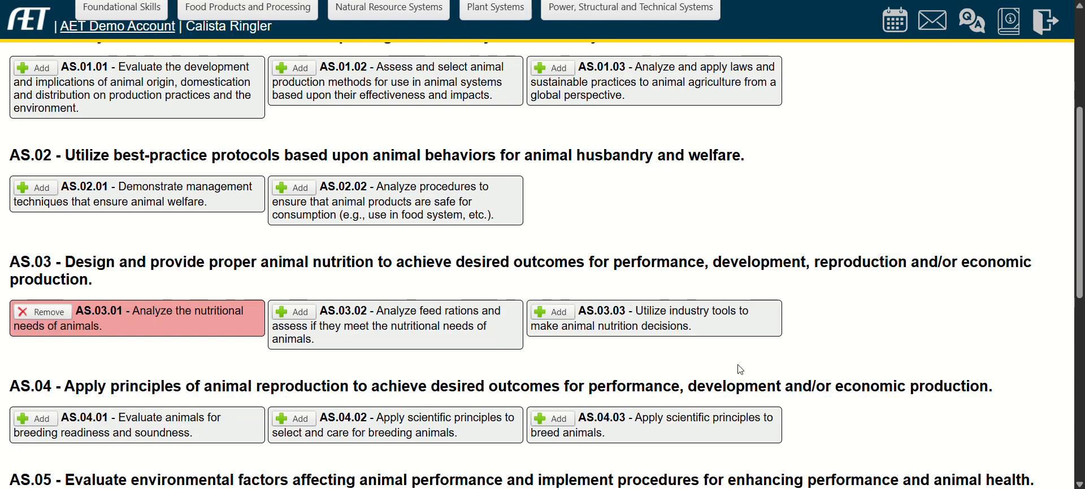
left_click(306, 314)
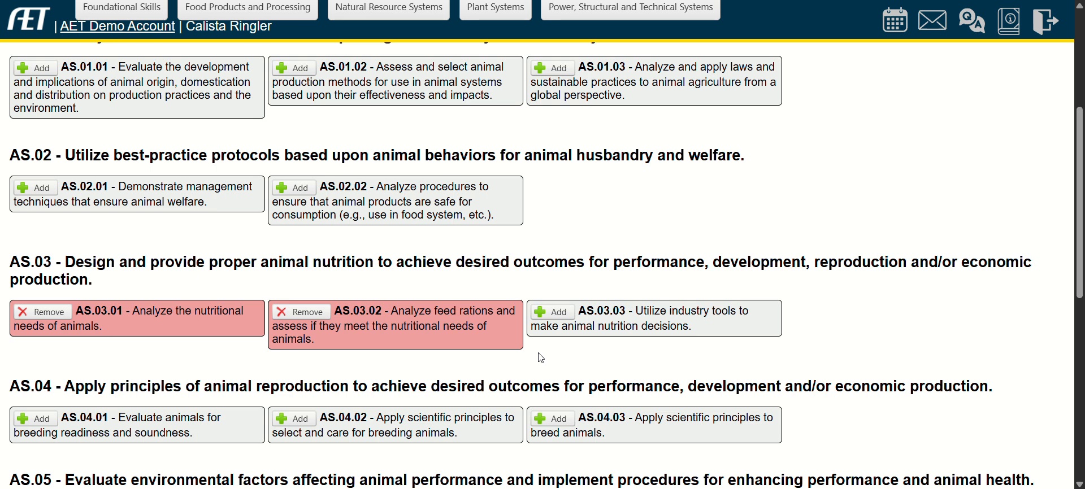
scroll(540, 296, "up", 1)
scroll(540, 295, "up", 4)
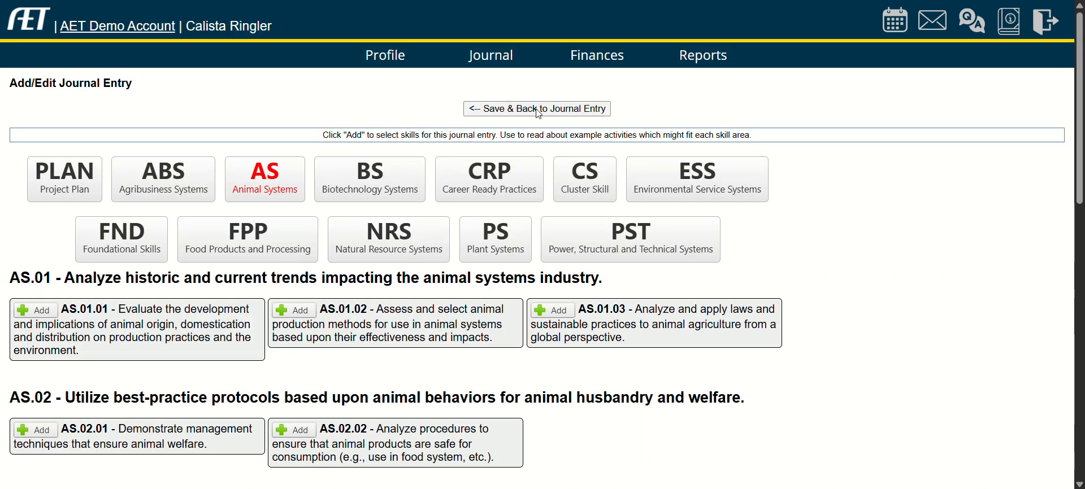
left_click(538, 111)
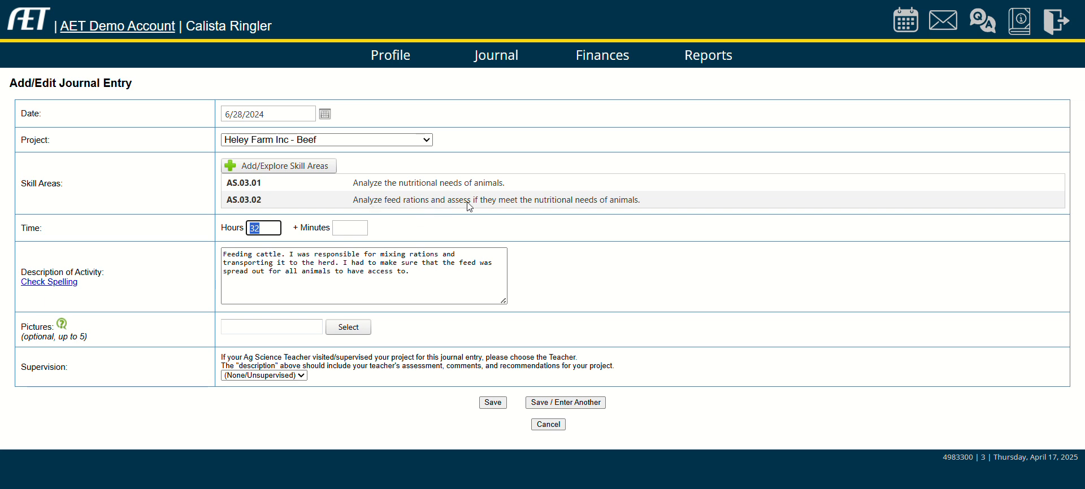
Extend the activity description with "I worked with", the farm owner's title and surname, and "to identify new rations for his growing herd.".
left_click(436, 274)
type("I worked with ")
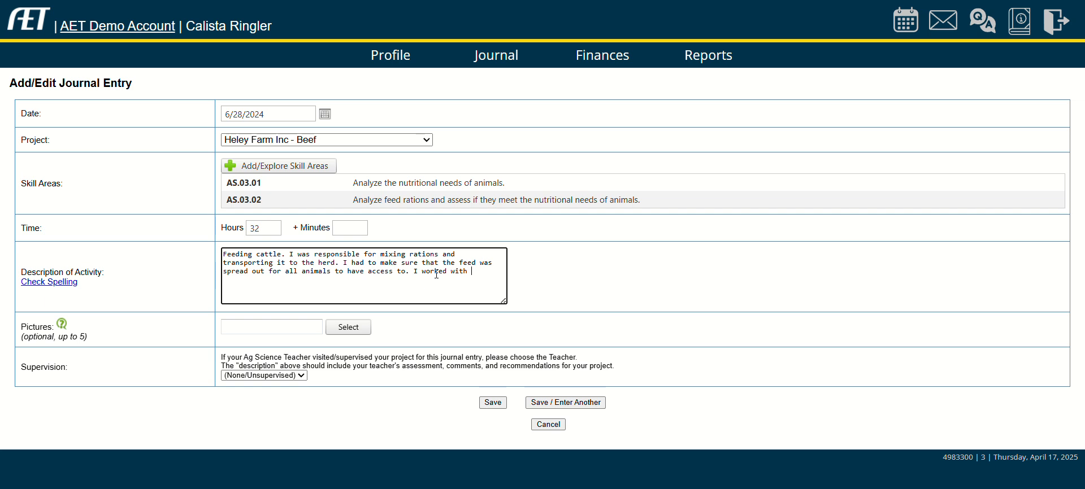
type("Mr. Heley")
type("to identif")
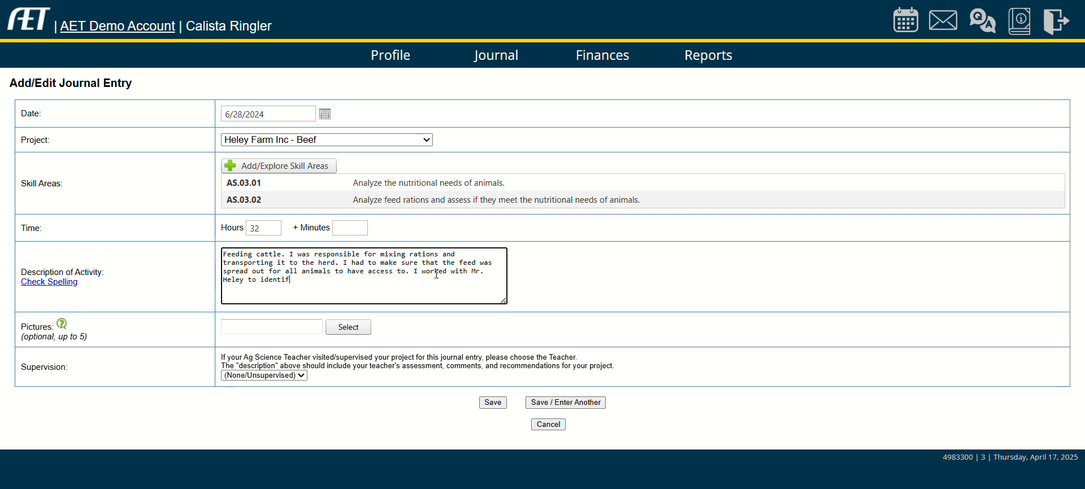
type("y new rations for our growing herd.")
double_click(371, 280)
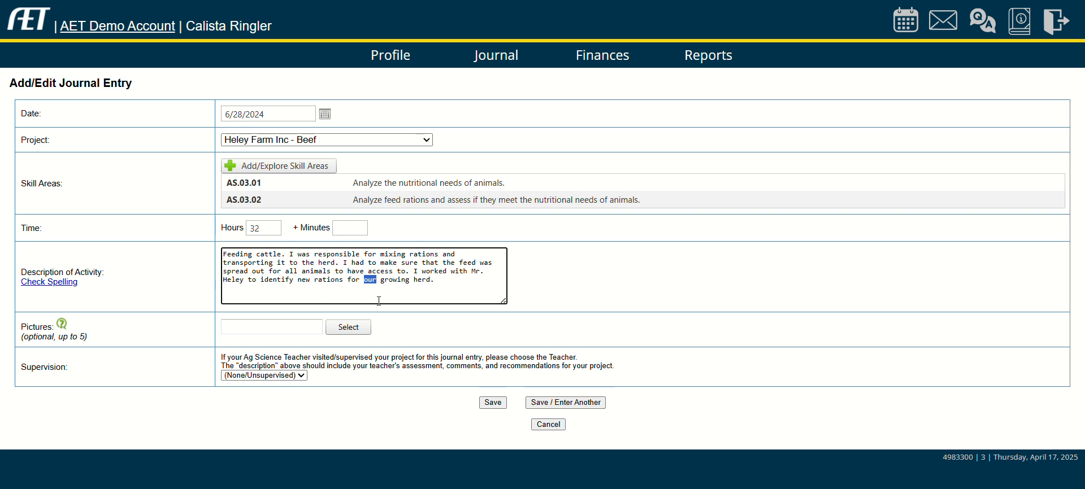
type("his")
Review the supervising teacher choices, keep the entry as (None/Unsupervised), and save the journal entry.
left_click(286, 375)
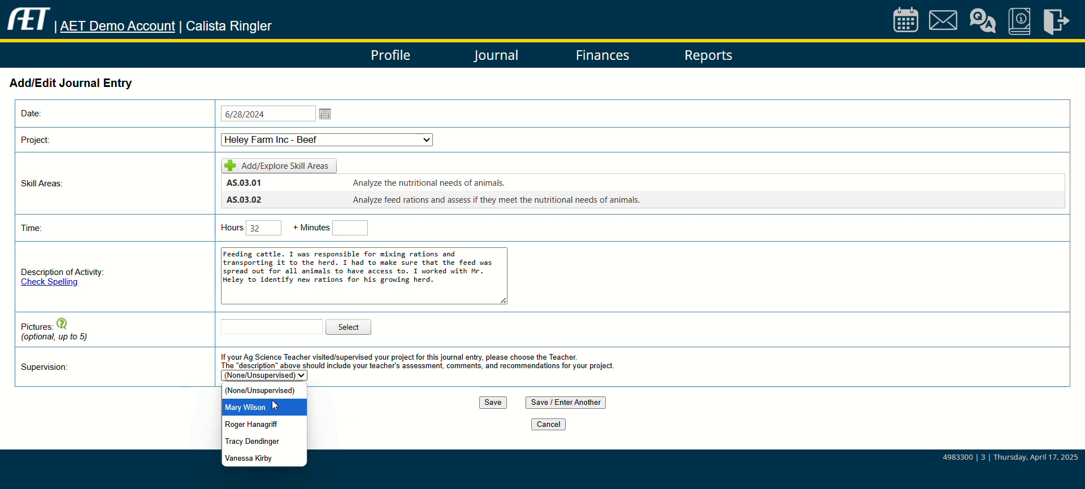
left_click(301, 377)
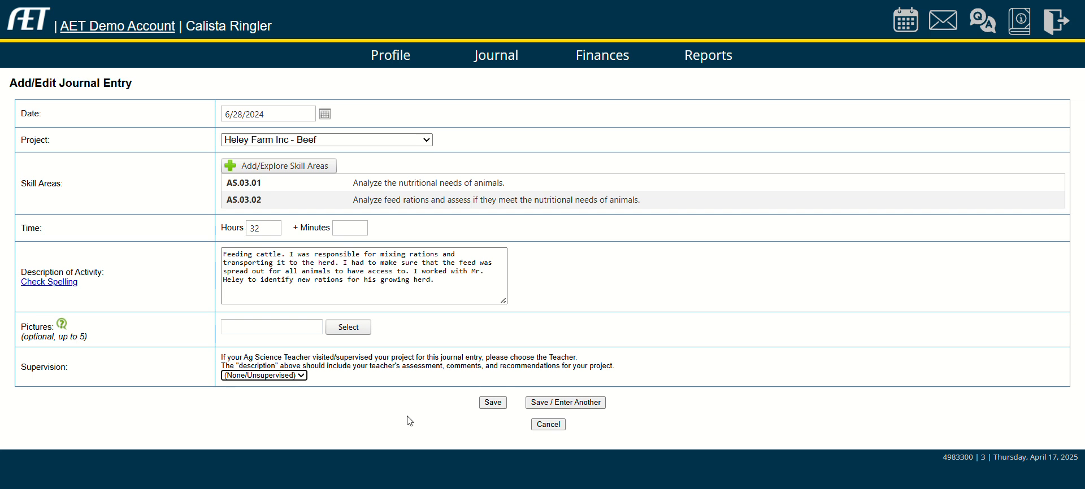
left_click(493, 402)
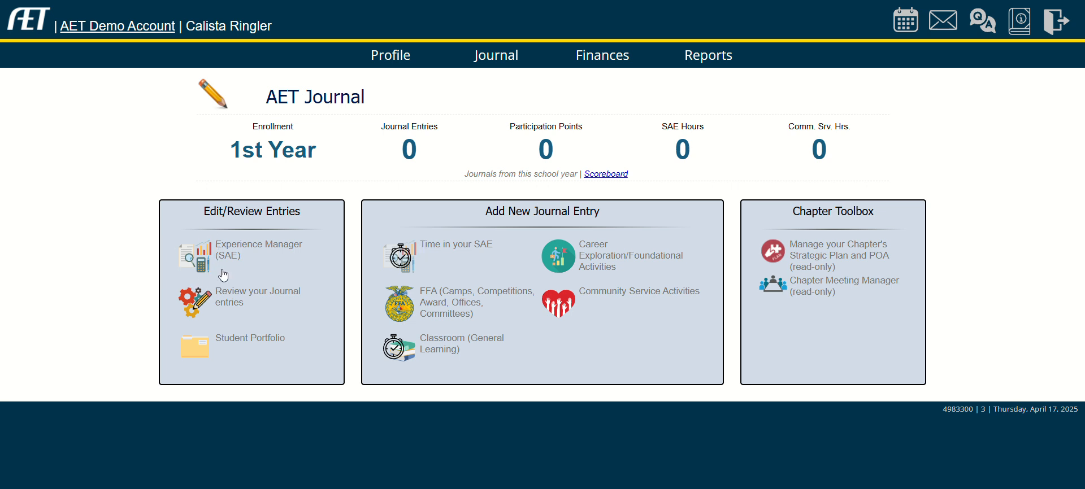
View the Heley Farm Inc - Beef transaction list from the Experience Manager and look over the types of new financial entries.
left_click(199, 259)
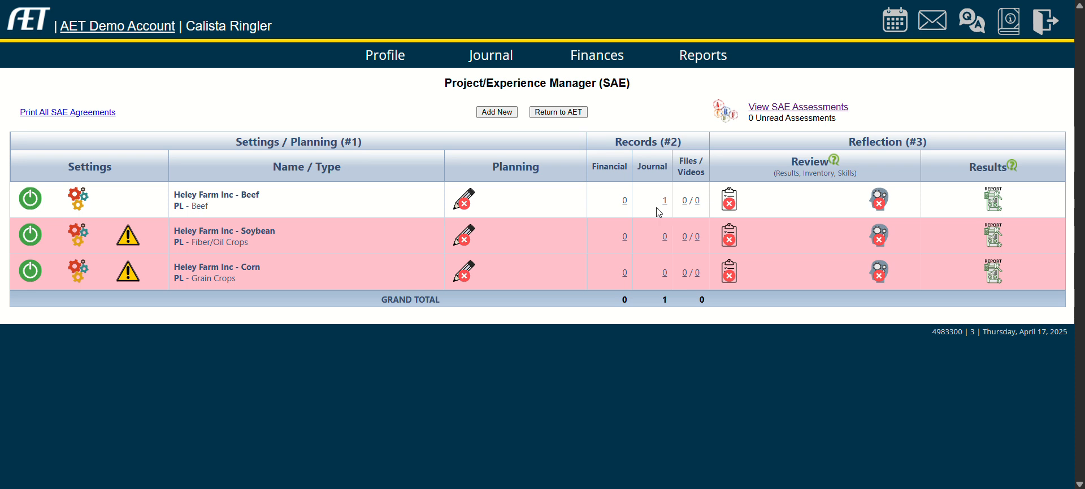
left_click(625, 201)
left_click(545, 145)
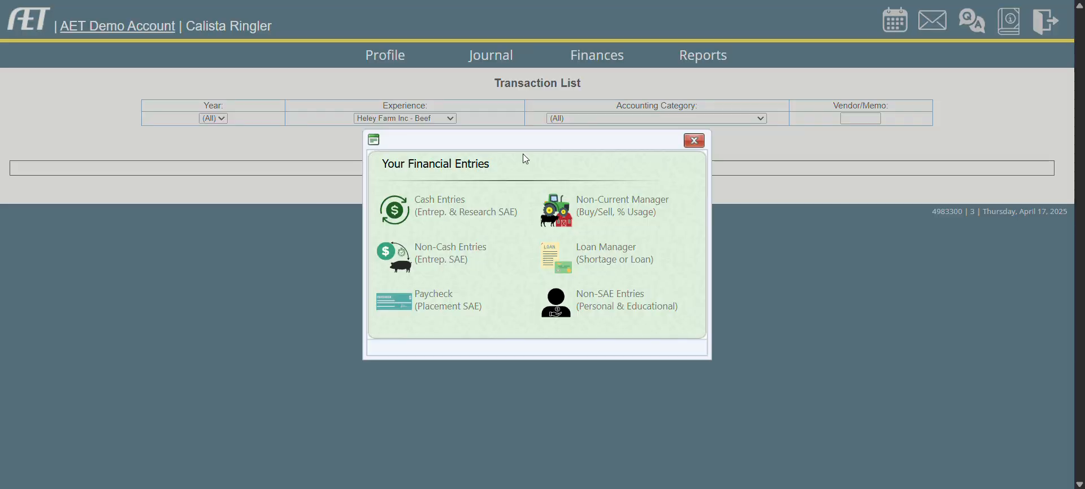
left_click(695, 140)
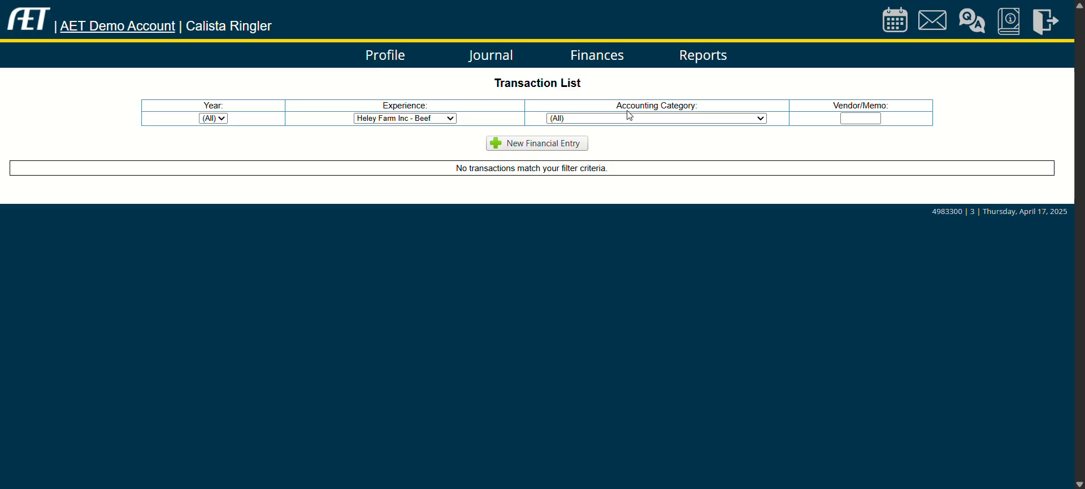
Return to the Journal page and reopen the Experience Manager to review the records of the three Heley Farm Inc projects.
left_click(497, 62)
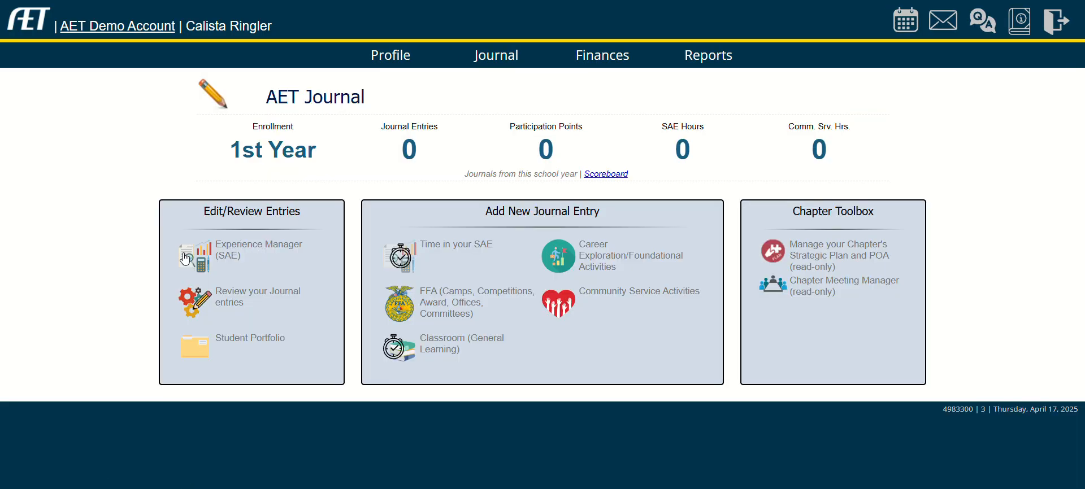
left_click(184, 256)
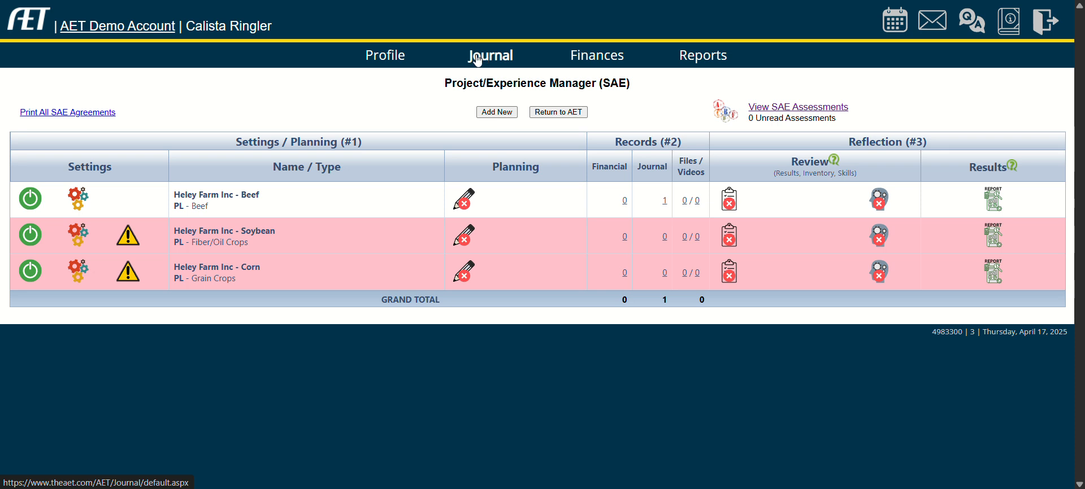
left_click(505, 64)
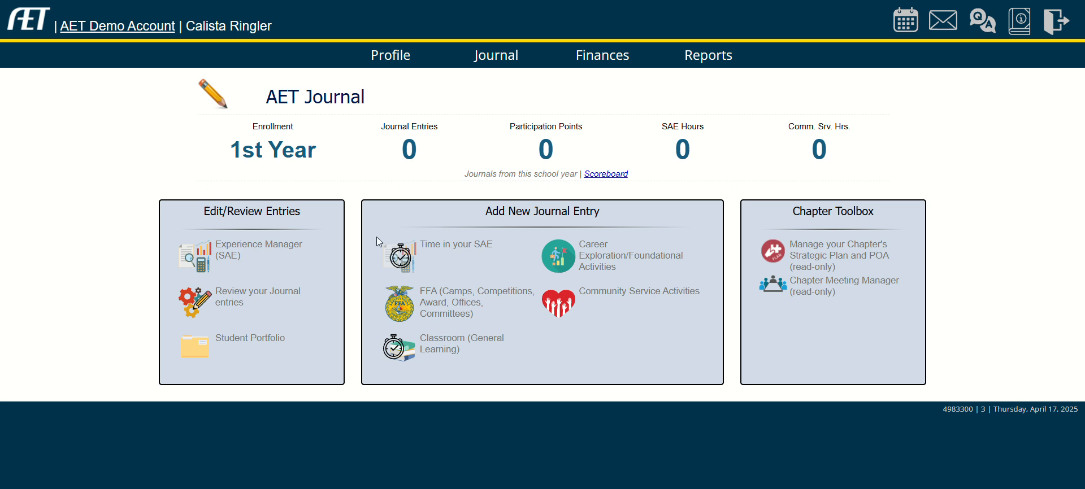
left_click(416, 253)
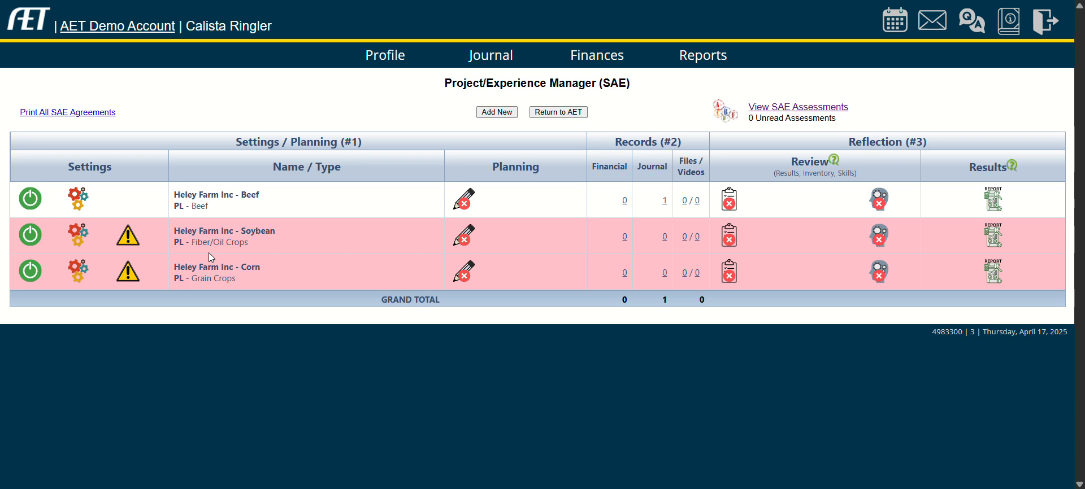